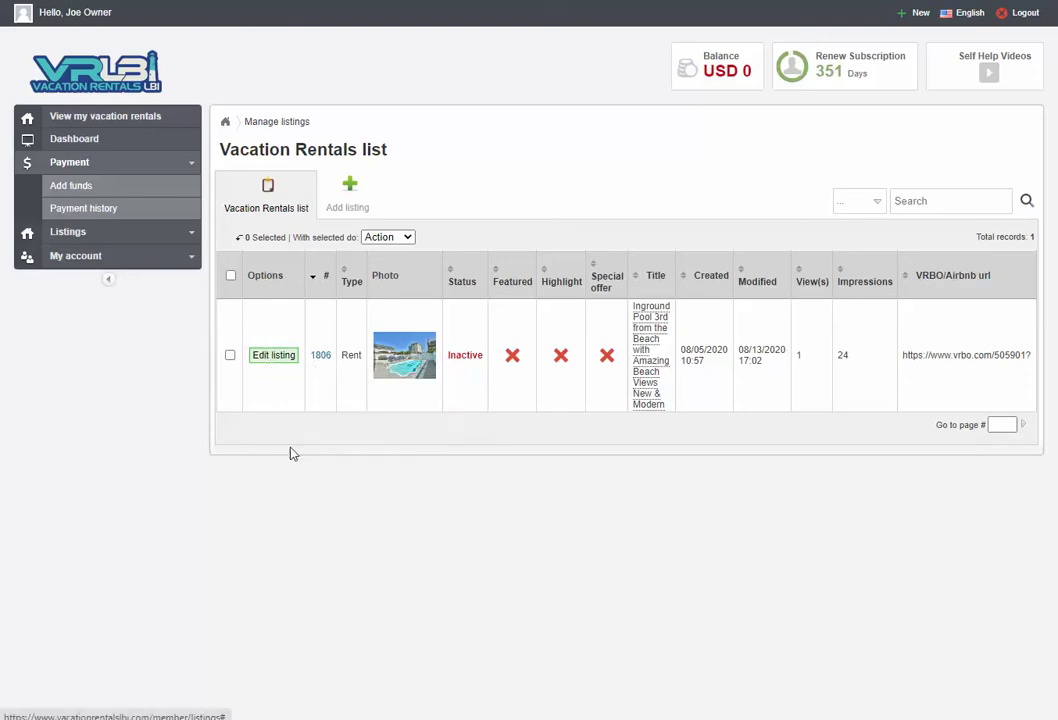
# Open listing 1806's availability calendar from its Edit listing options
pyautogui.moveTo(274, 360)
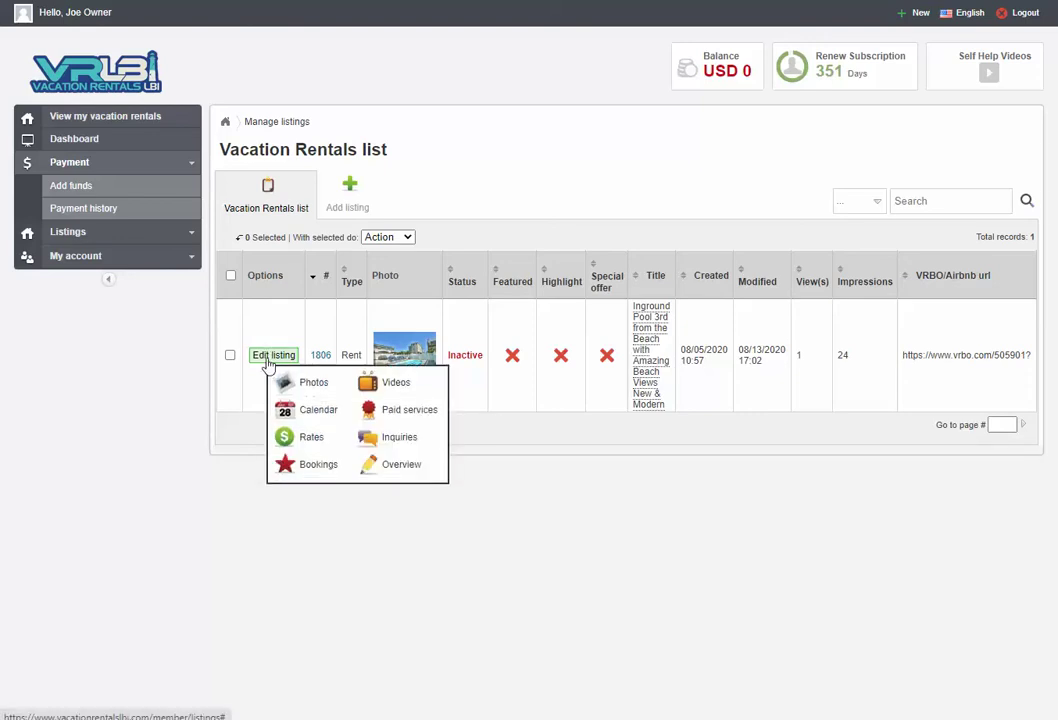
pyautogui.click(314, 418)
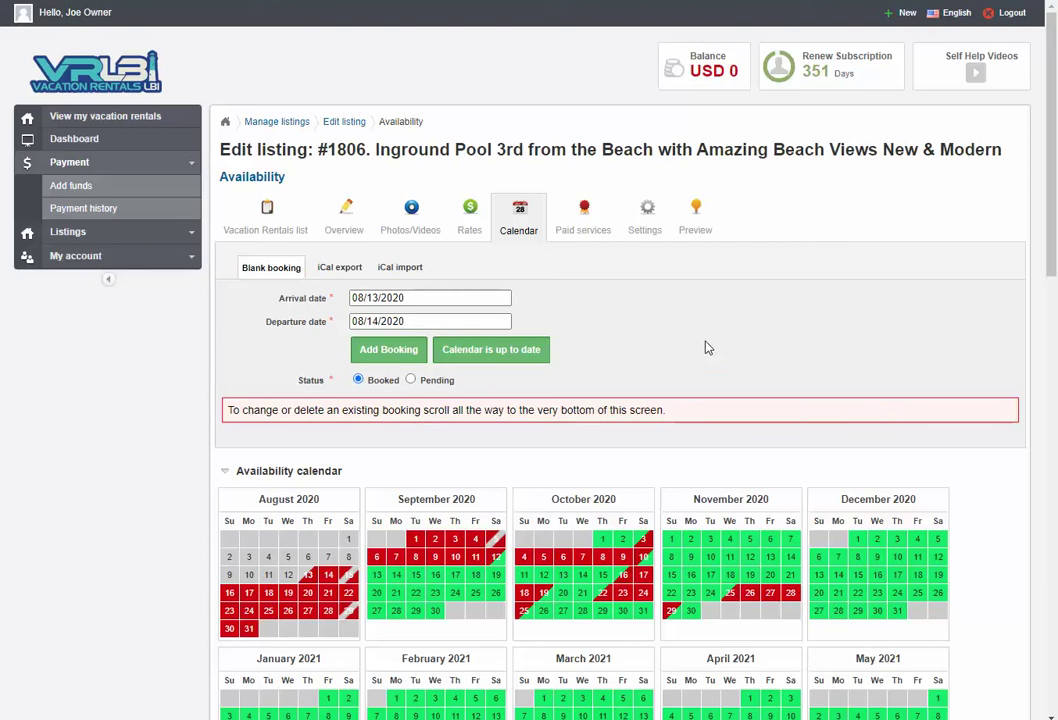
# Add a booking for November 7–14, 2020 on the calendar
pyautogui.scroll(-1, 705, 347)
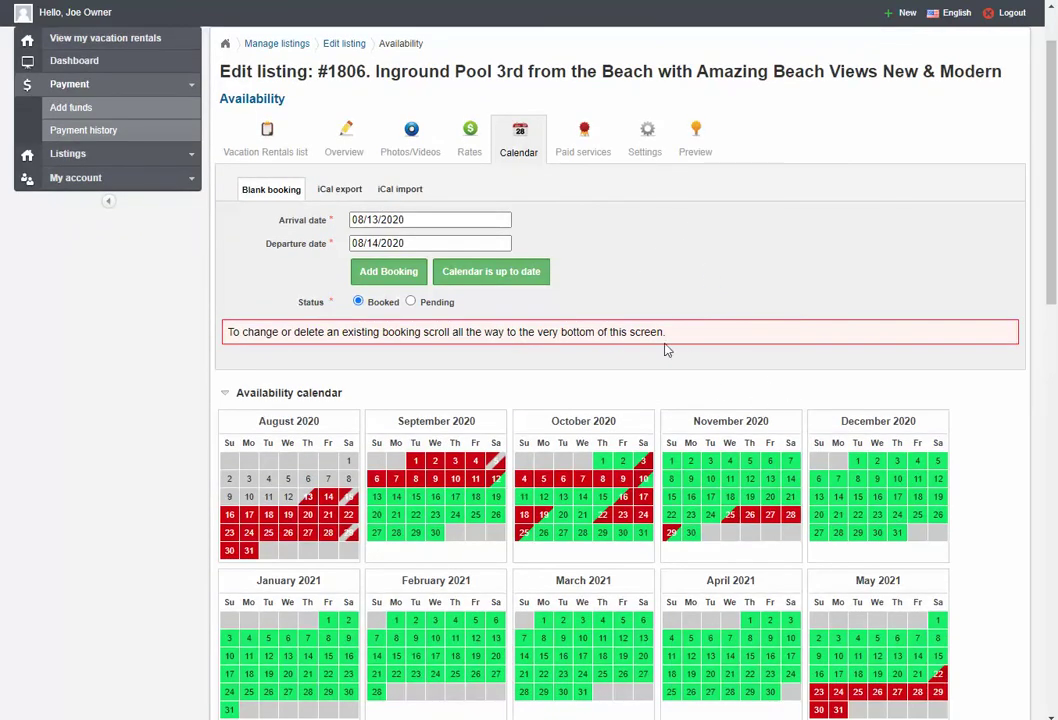
pyautogui.moveTo(793, 470)
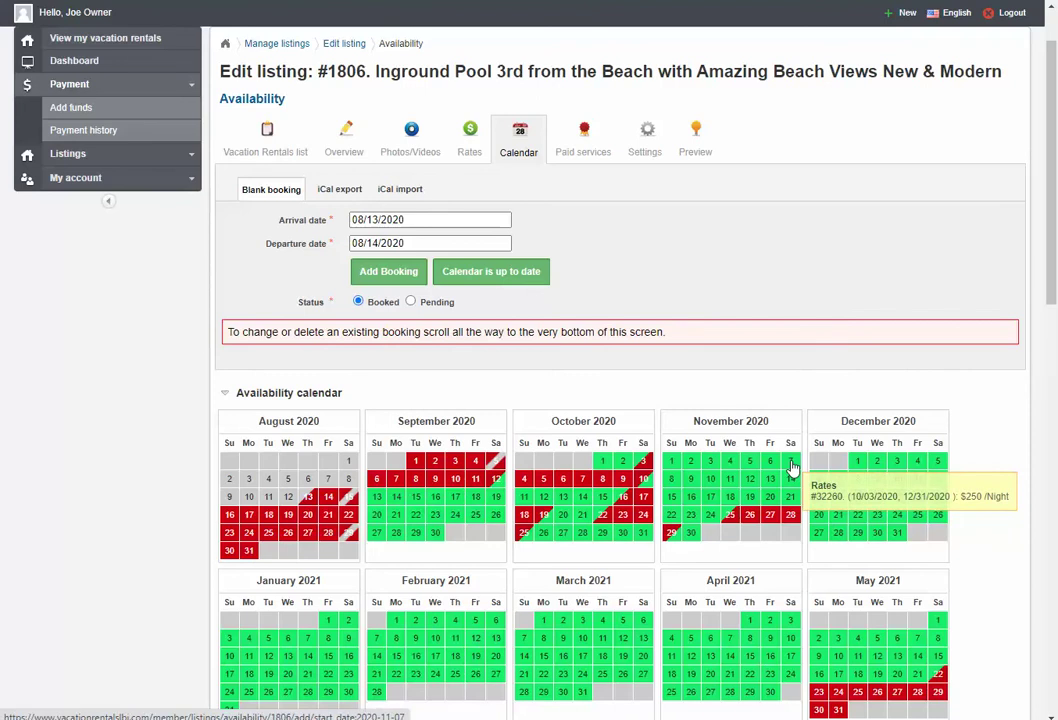
pyautogui.click(791, 464)
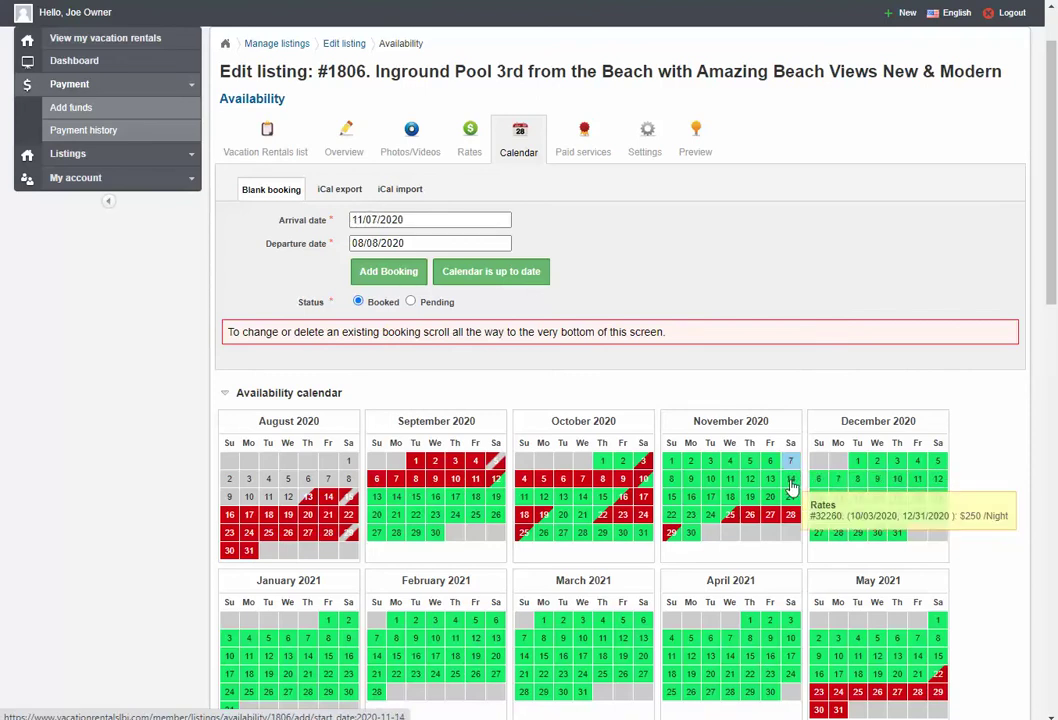
pyautogui.click(791, 482)
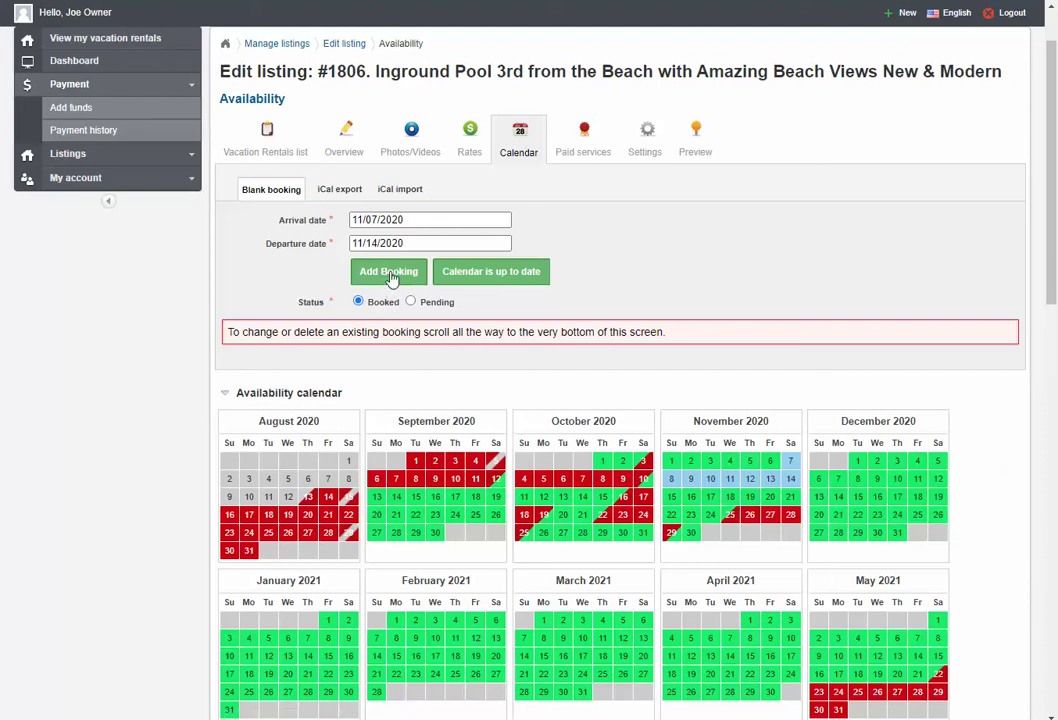
pyautogui.click(389, 272)
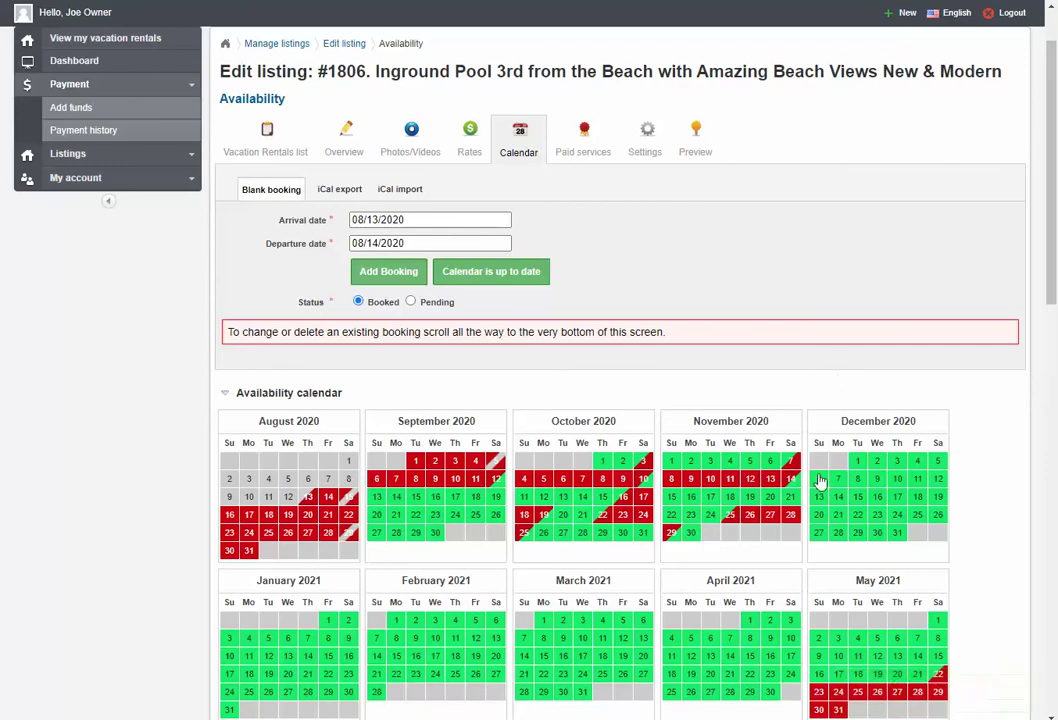
# Add a second booking for November 14–21, 2020
pyautogui.click(792, 482)
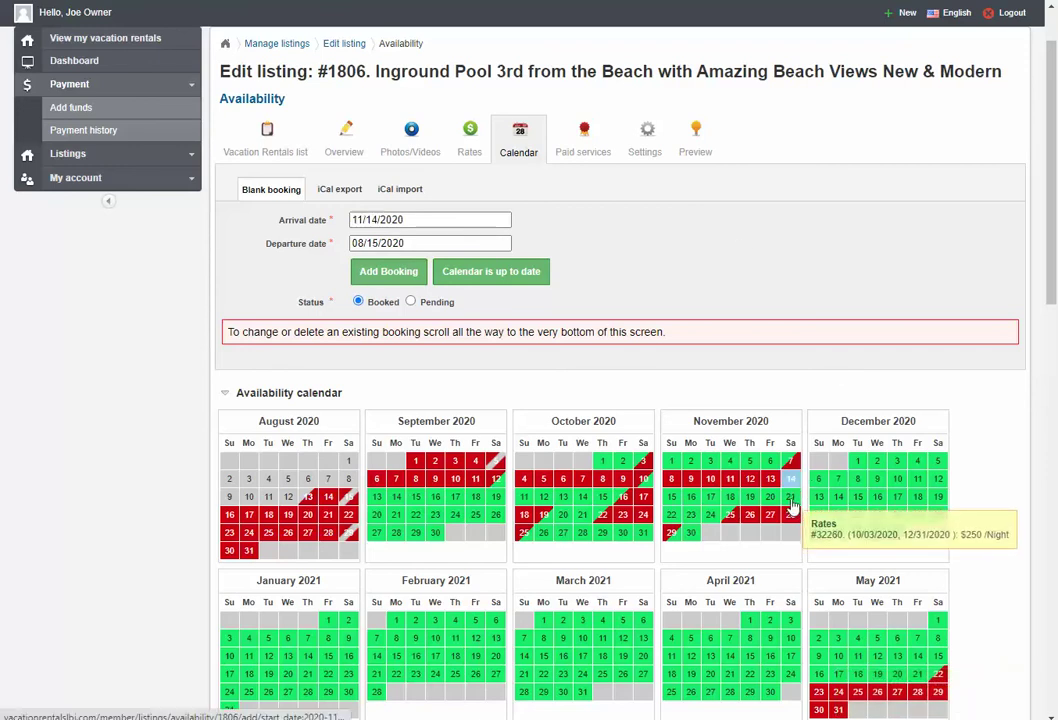
pyautogui.click(791, 499)
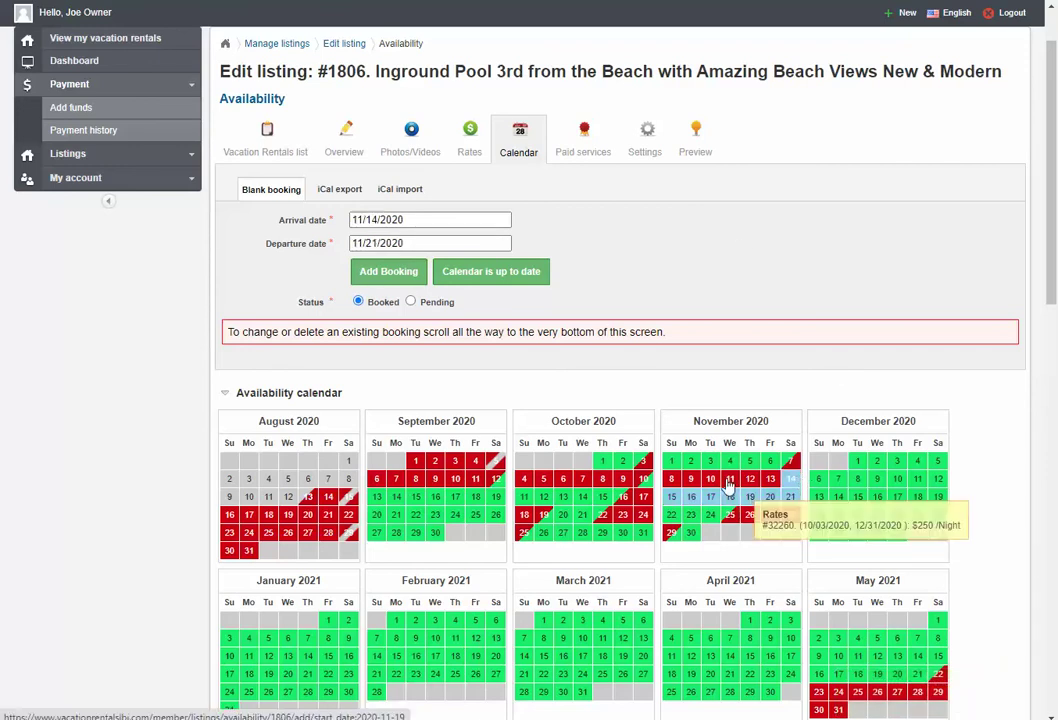
pyautogui.click(386, 274)
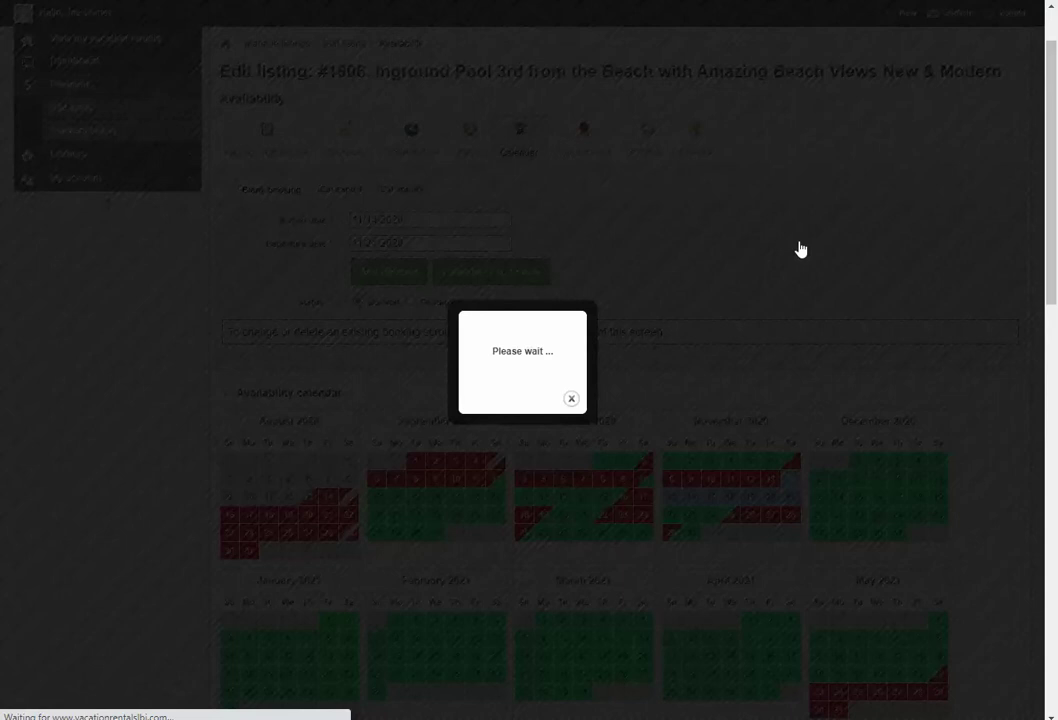
# Delete booking 2124762 (November 14–21) from Latest 10 blank bookings and confirm
pyautogui.scroll(-2, 820, 300)
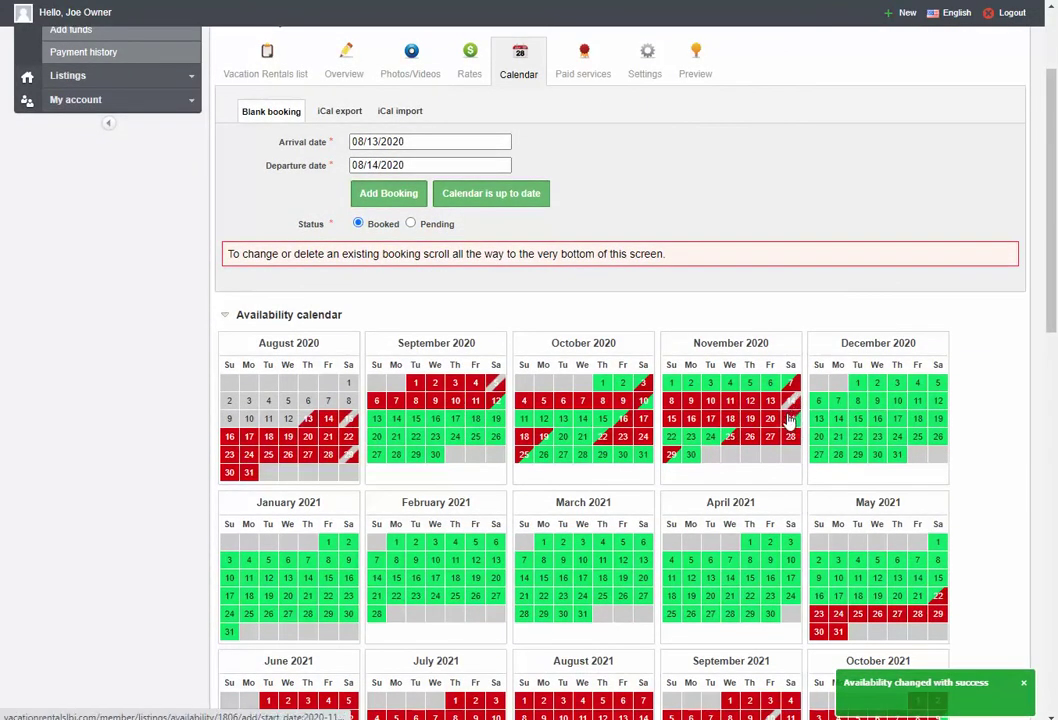
pyautogui.scroll(1, 790, 420)
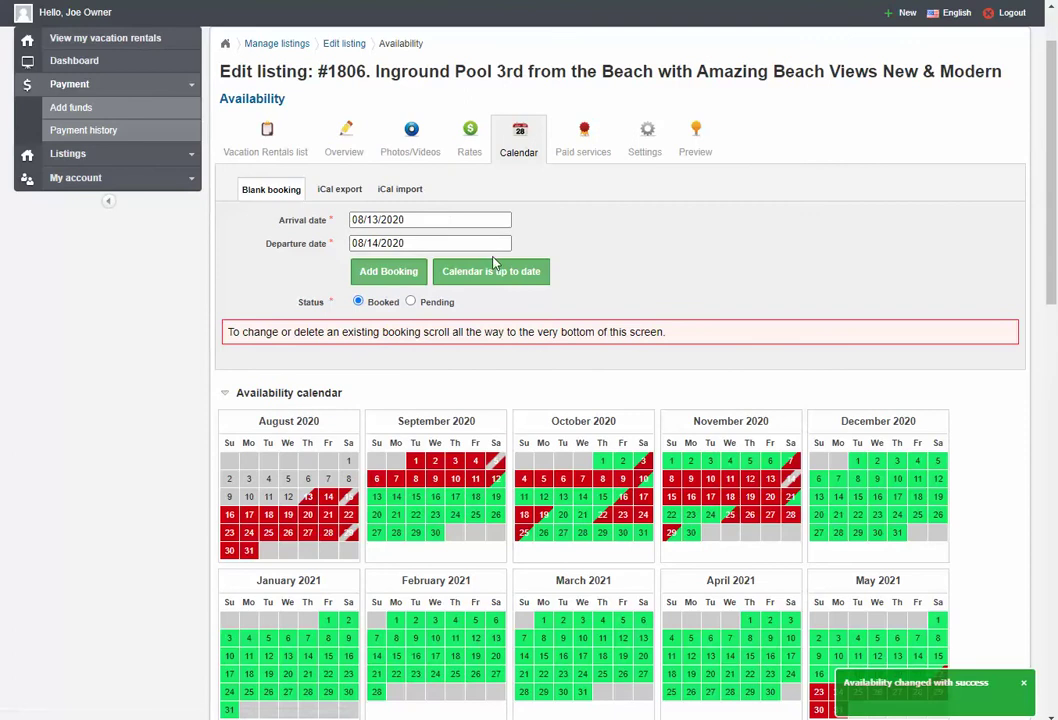
pyautogui.scroll(-1, 647, 260)
pyautogui.scroll(-10, 617, 314)
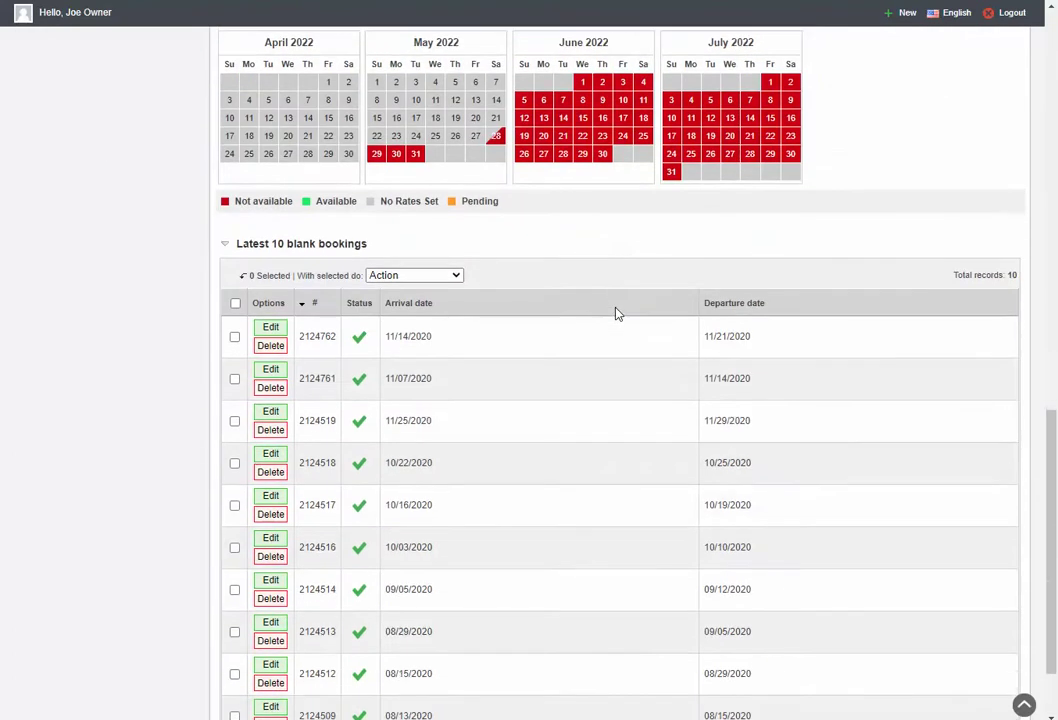
pyautogui.scroll(-1, 617, 314)
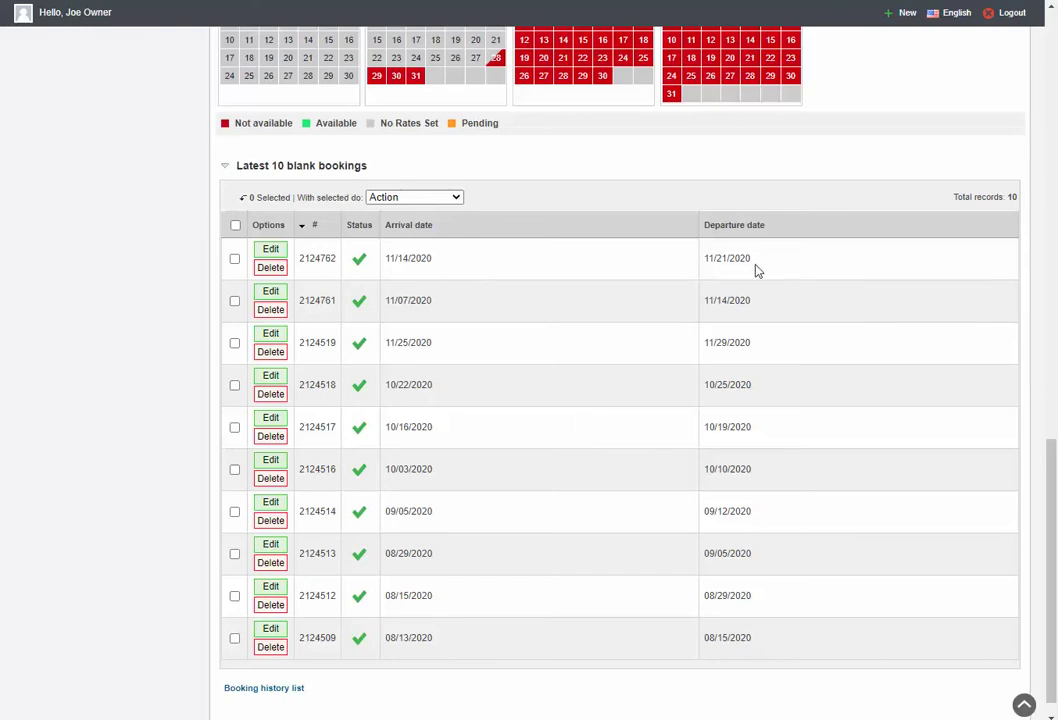
pyautogui.click(278, 274)
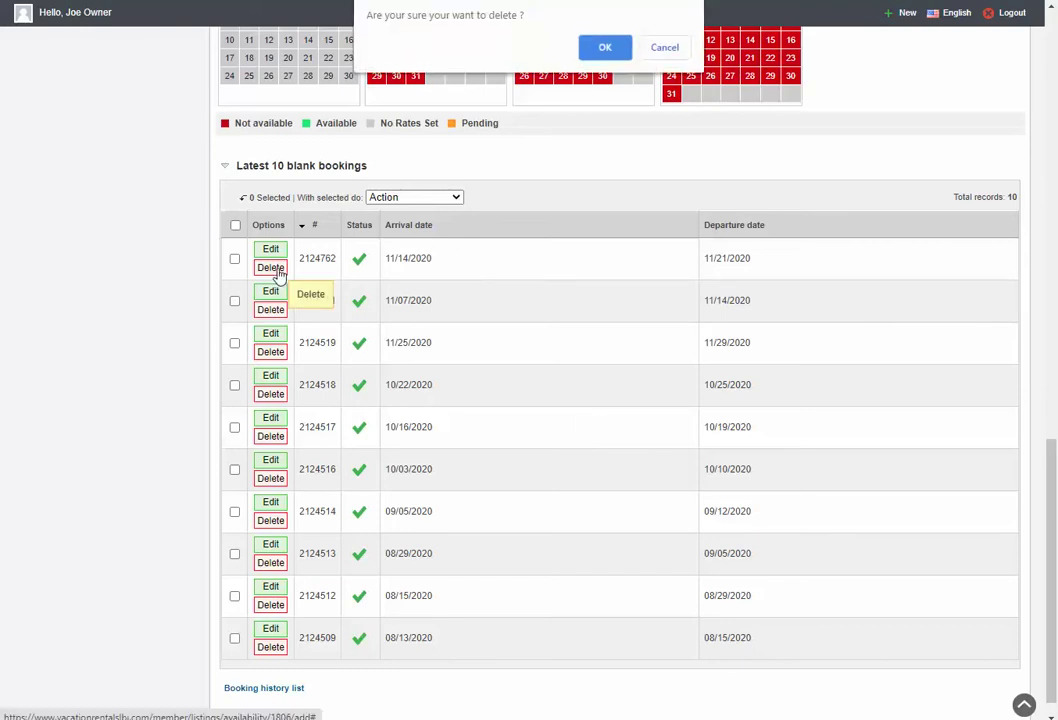
pyautogui.click(603, 50)
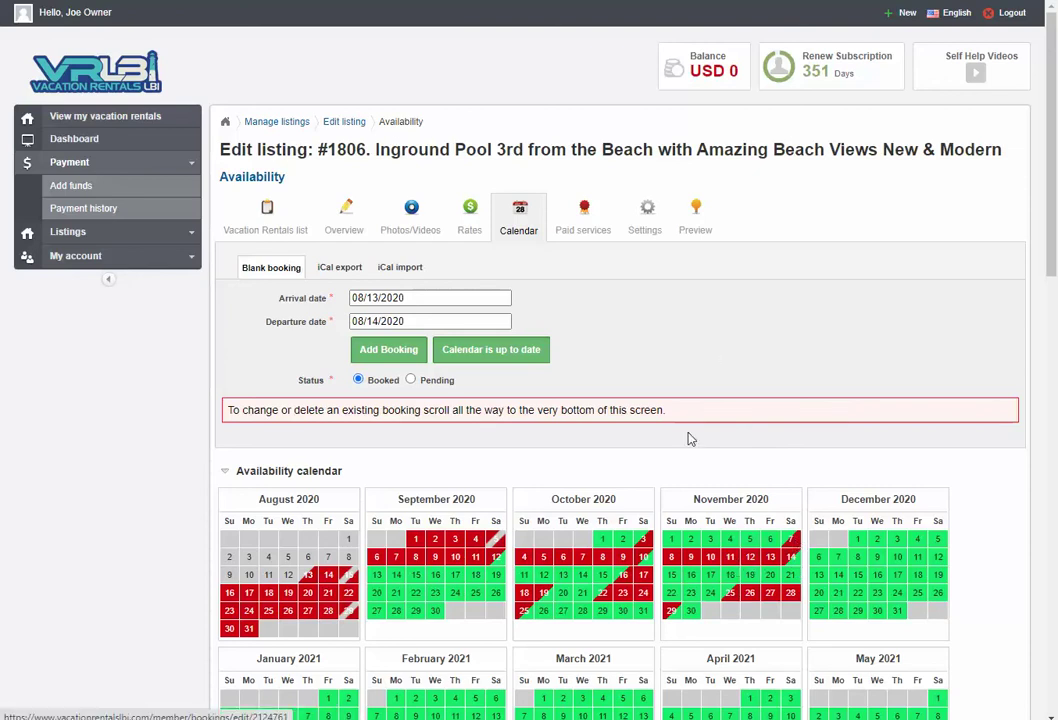
# Change booking 2124761's departure date to 11/11/2020 and save it
pyautogui.scroll(-8, 638, 283)
pyautogui.scroll(-3, 640, 287)
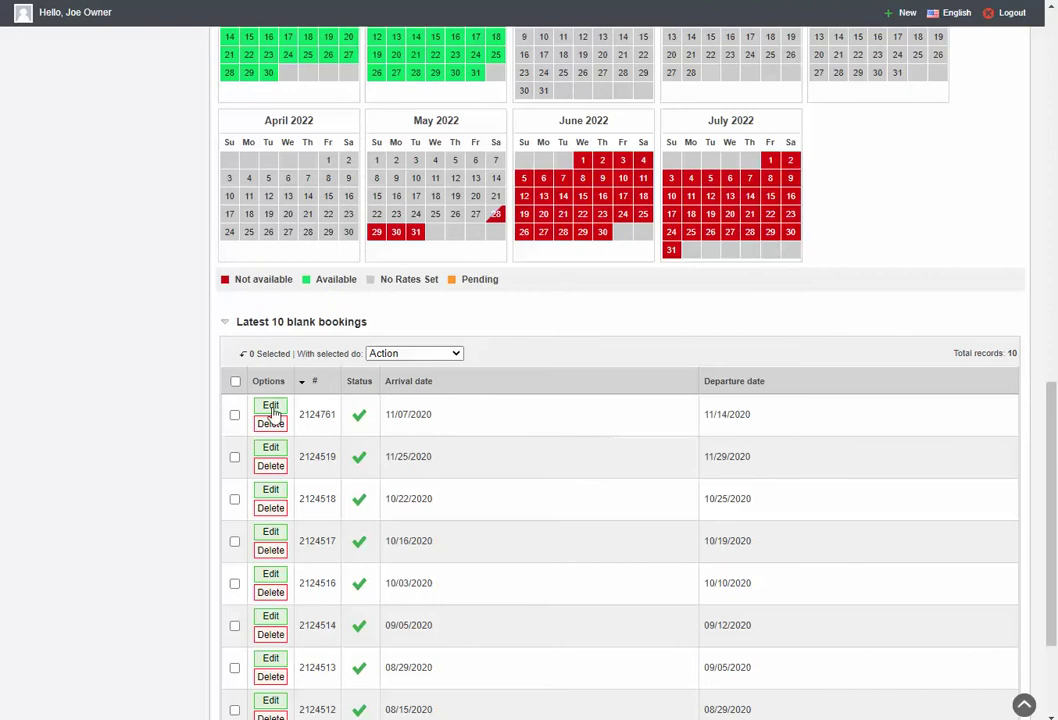
pyautogui.click(269, 407)
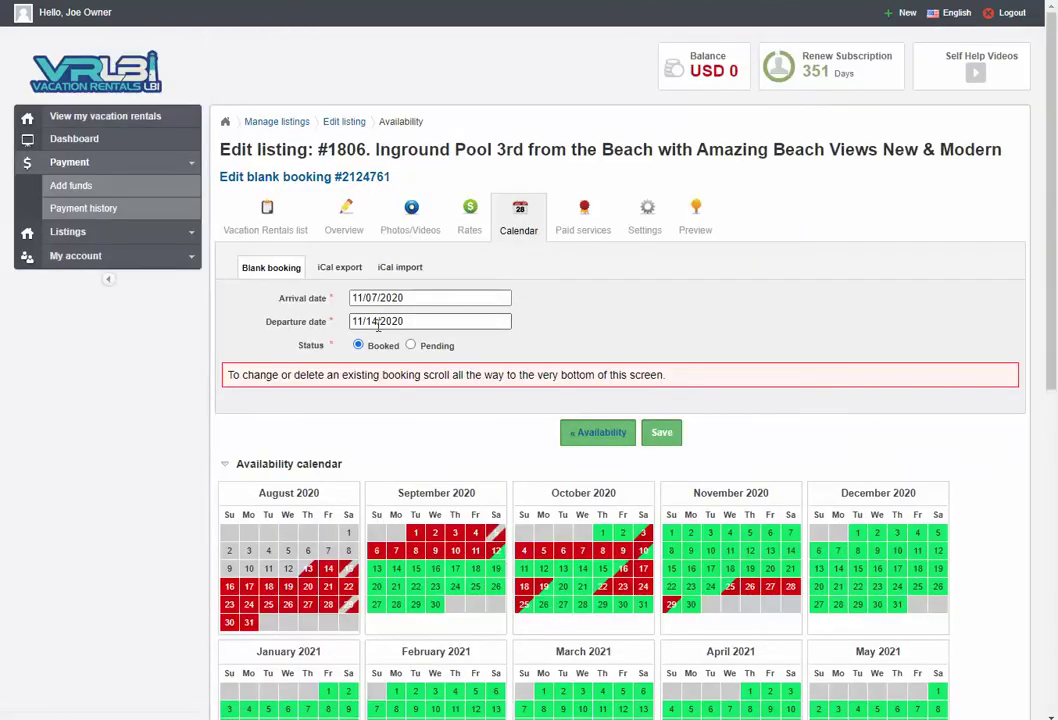
pyautogui.click(398, 321)
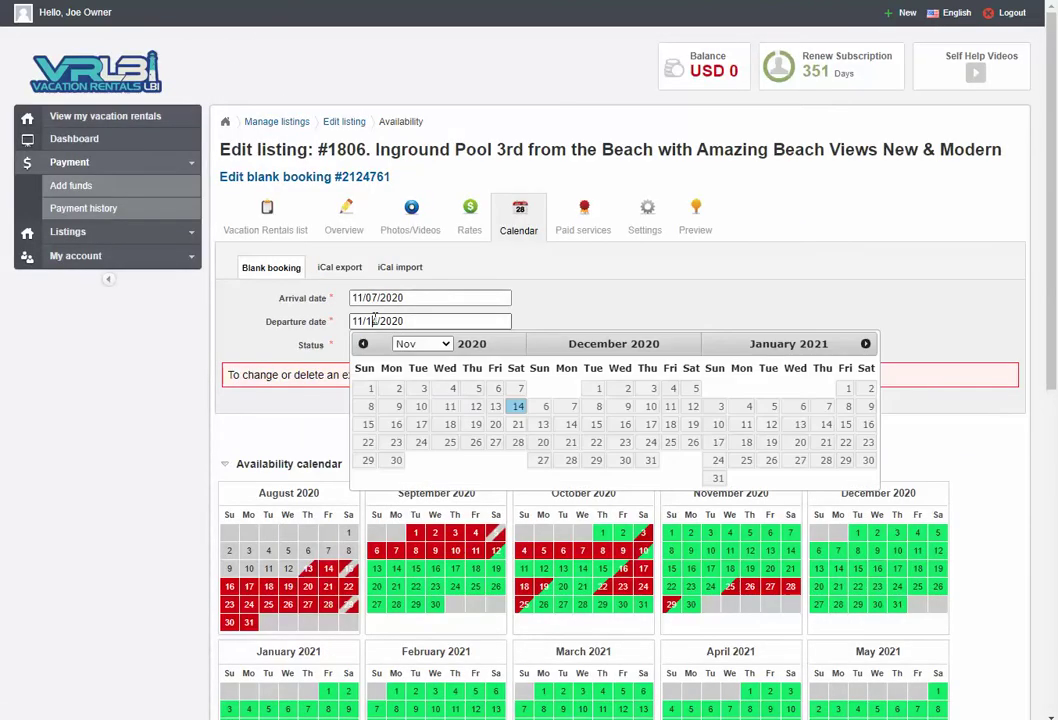
pyautogui.click(450, 406)
pyautogui.click(661, 437)
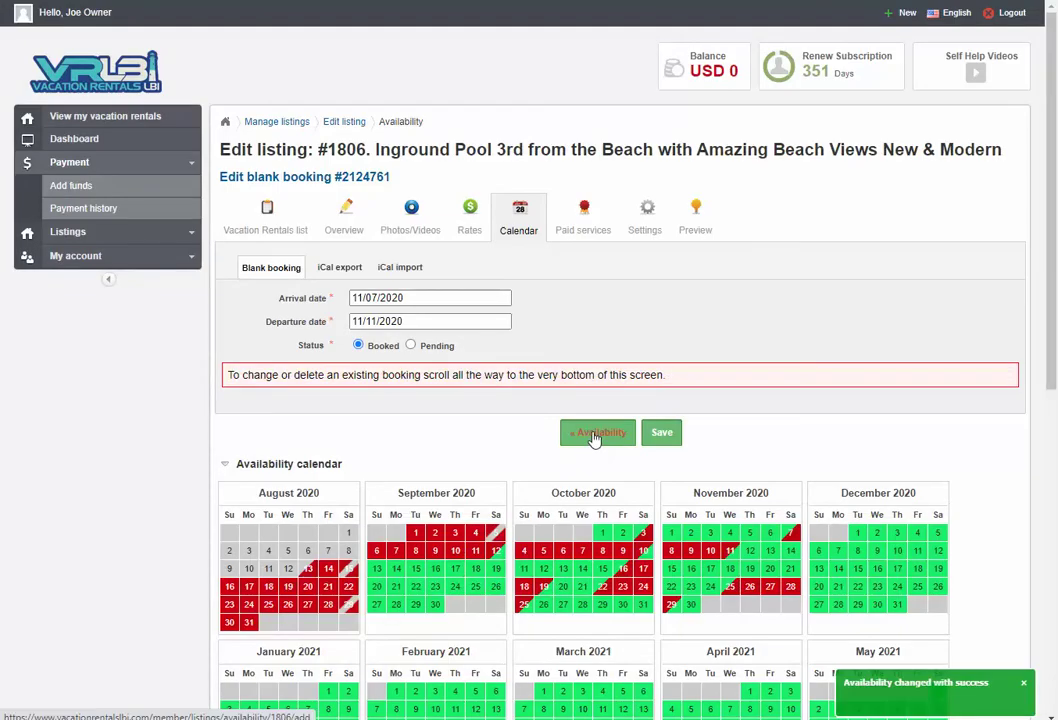
pyautogui.click(594, 437)
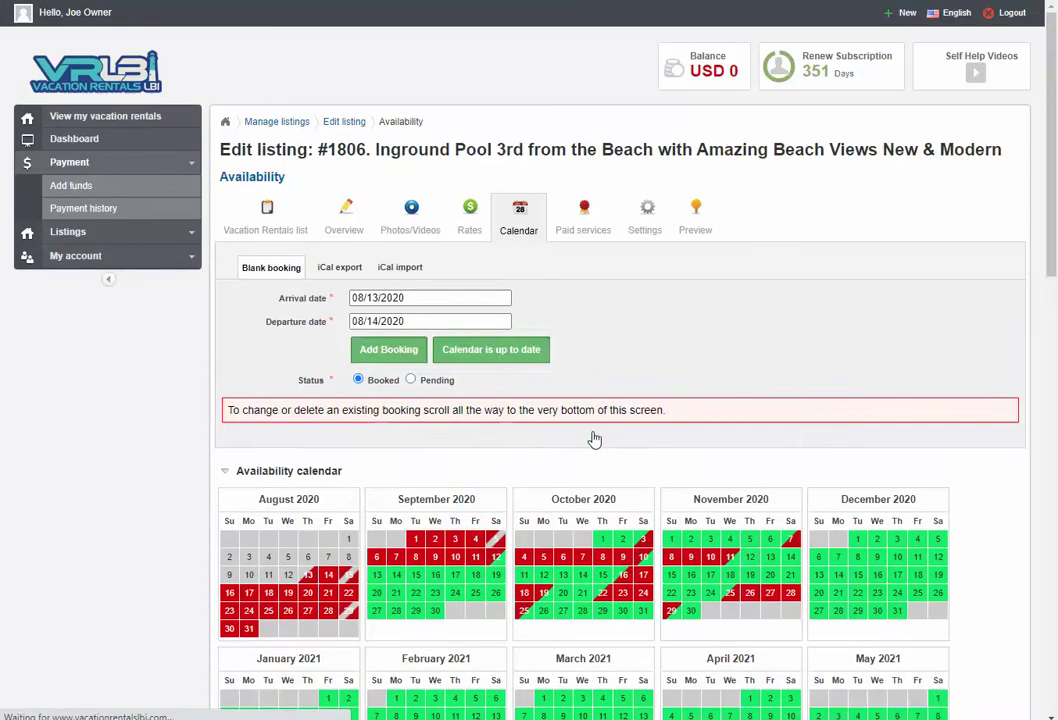
pyautogui.scroll(-3, 604, 428)
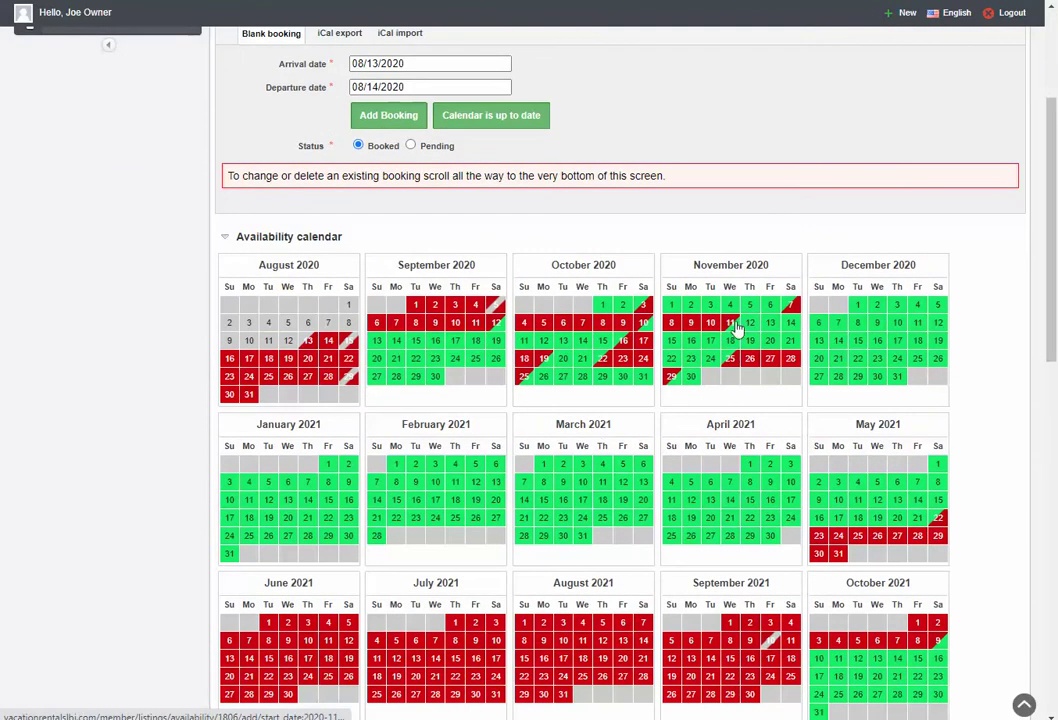
pyautogui.moveTo(747, 330)
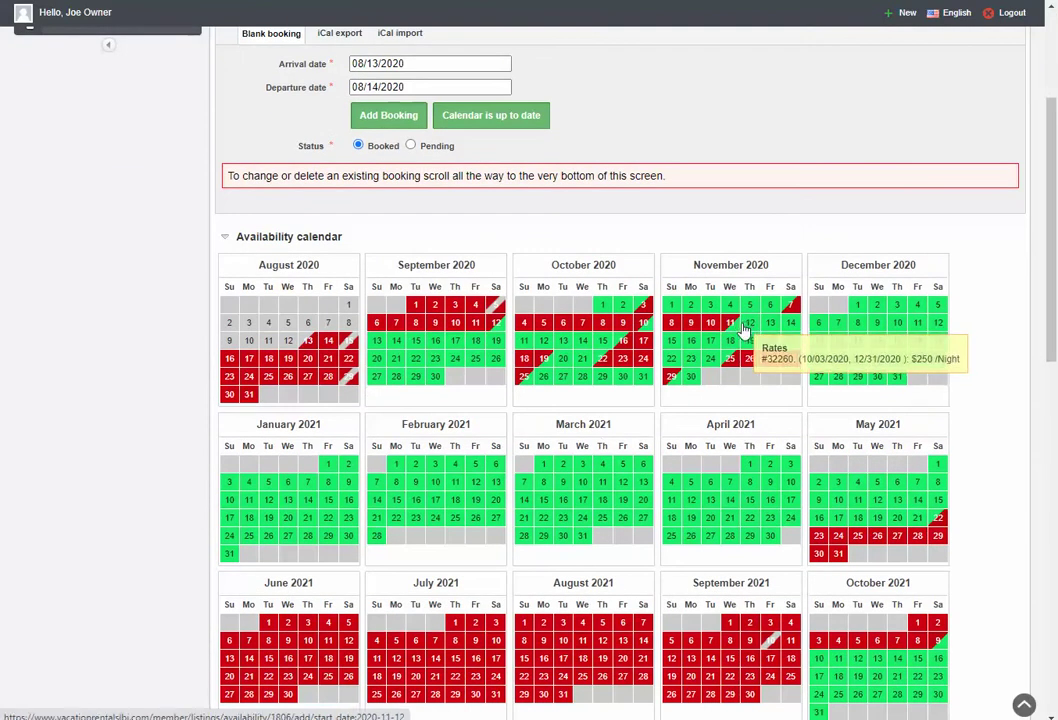
pyautogui.scroll(-3, 700, 404)
pyautogui.scroll(-5, 703, 404)
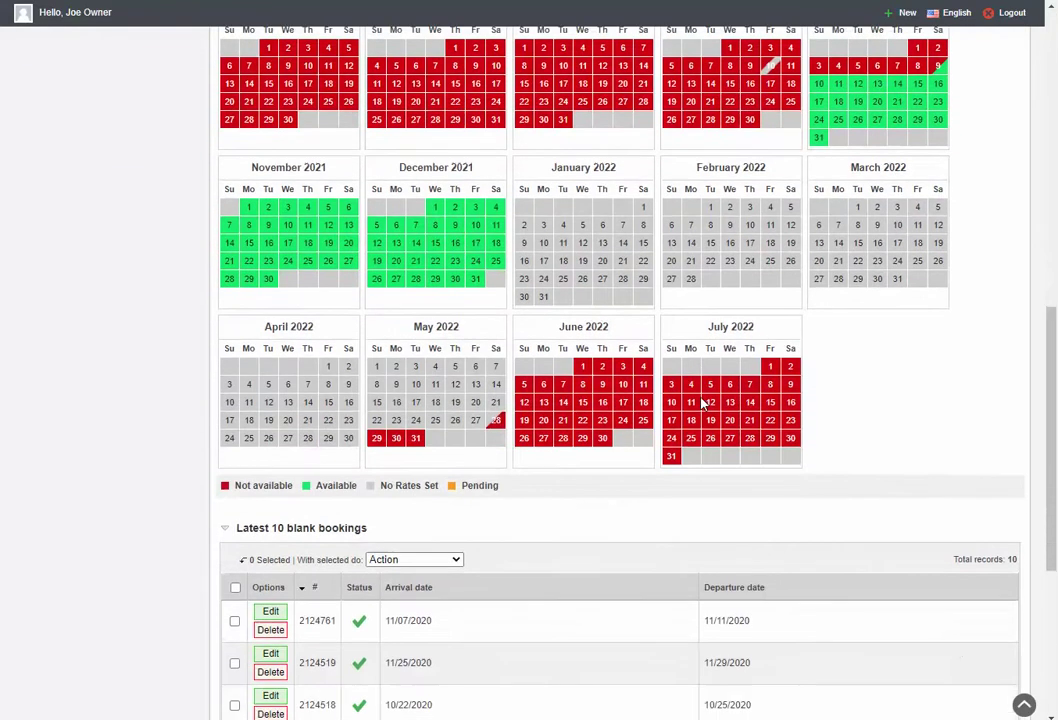
pyautogui.scroll(6, 703, 404)
pyautogui.scroll(5, 703, 404)
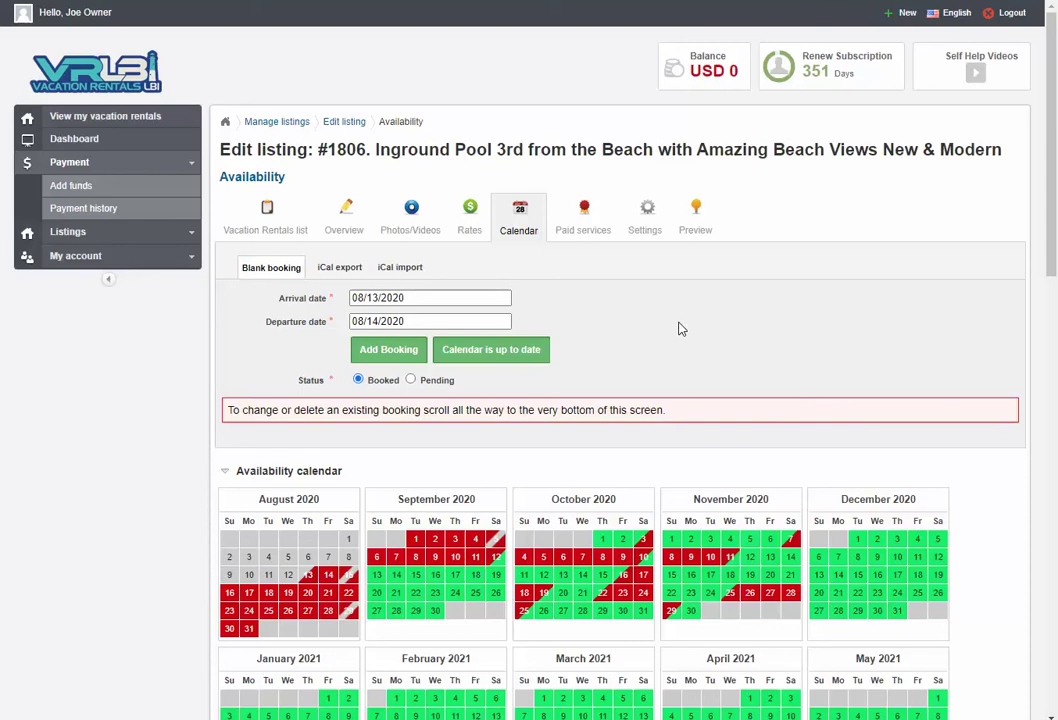
pyautogui.click(475, 354)
pyautogui.click(521, 356)
pyautogui.scroll(-5, 743, 303)
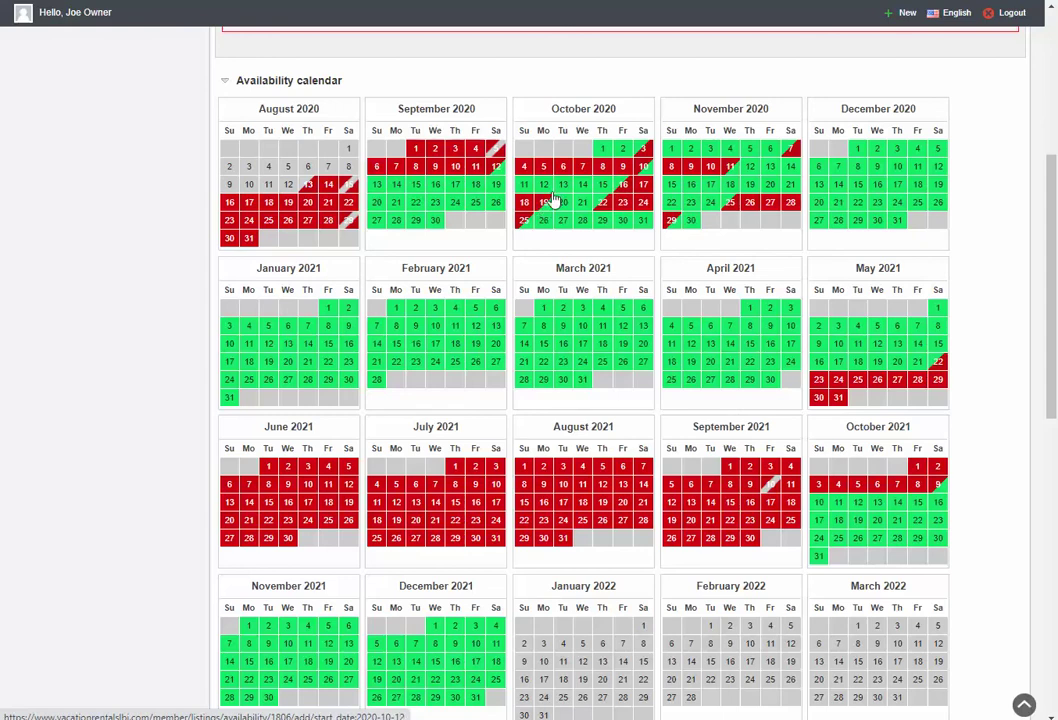
pyautogui.scroll(-4, 547, 214)
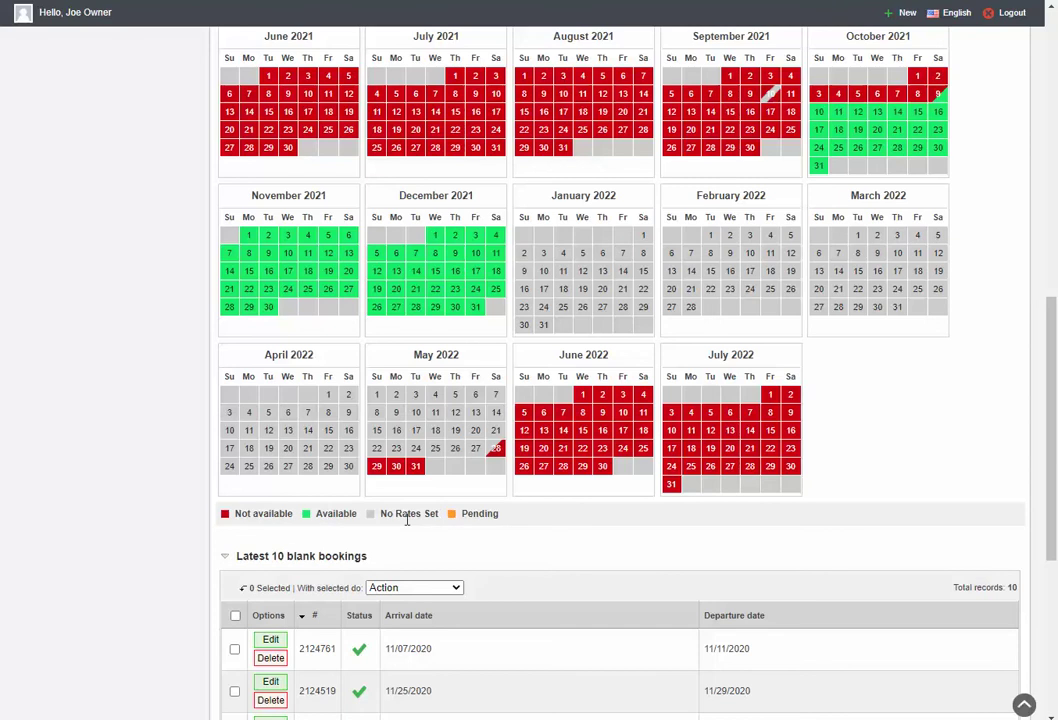
# Scroll through the availability calendars and bookings table, then back to the Blank booking form
pyautogui.scroll(3, 407, 517)
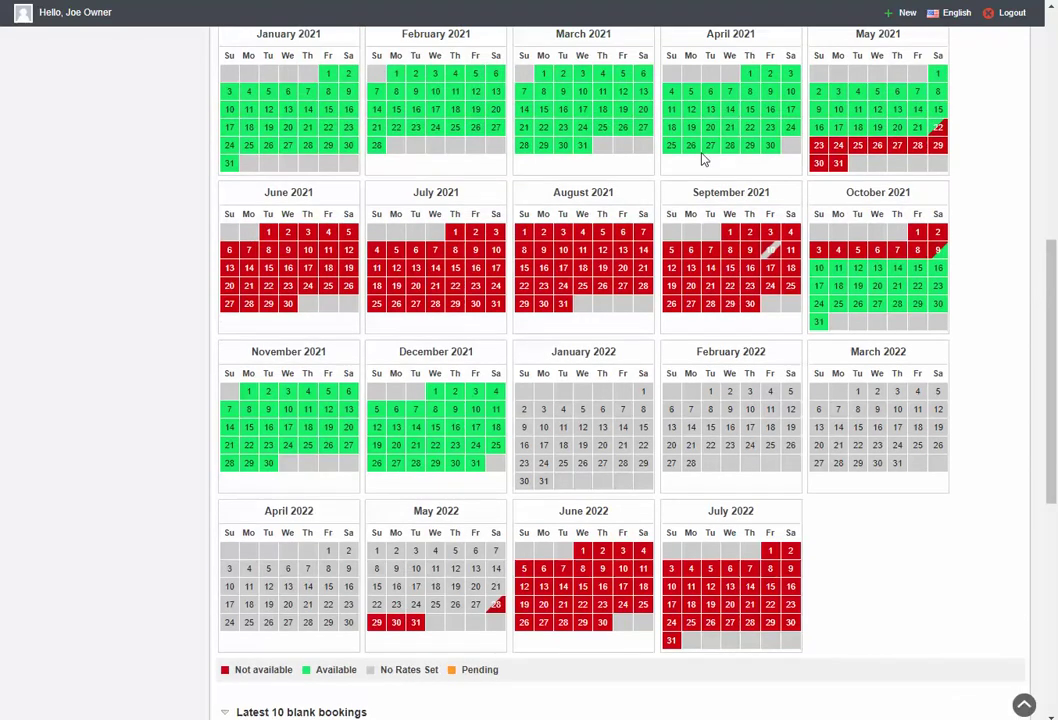
pyautogui.scroll(3, 440, 320)
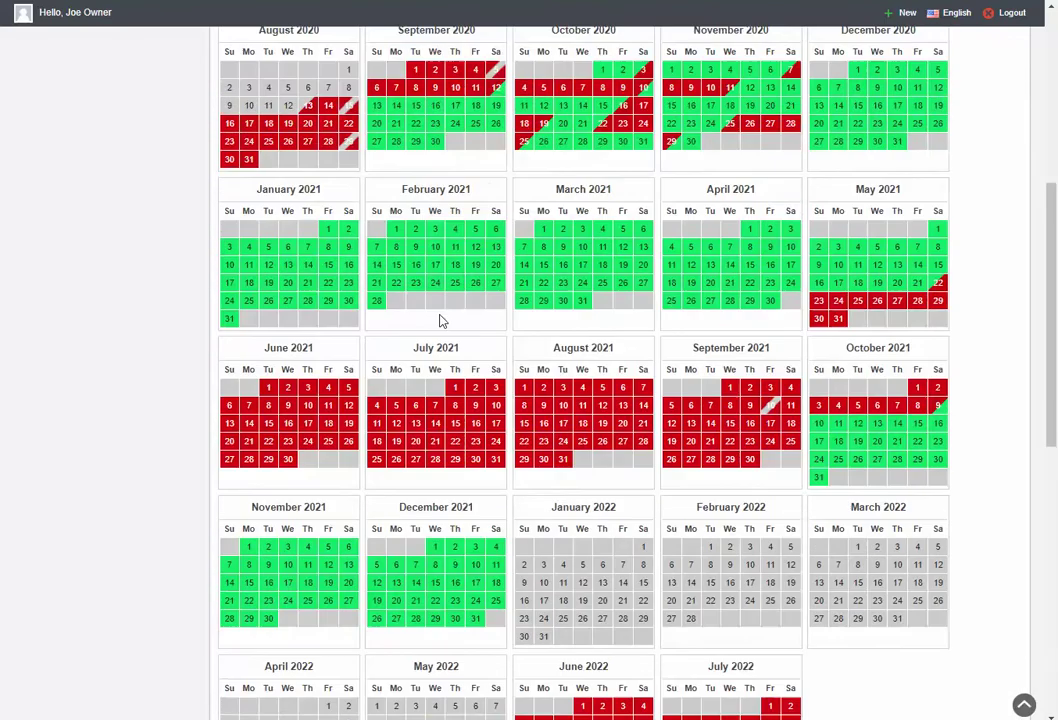
pyautogui.scroll(-3, 598, 425)
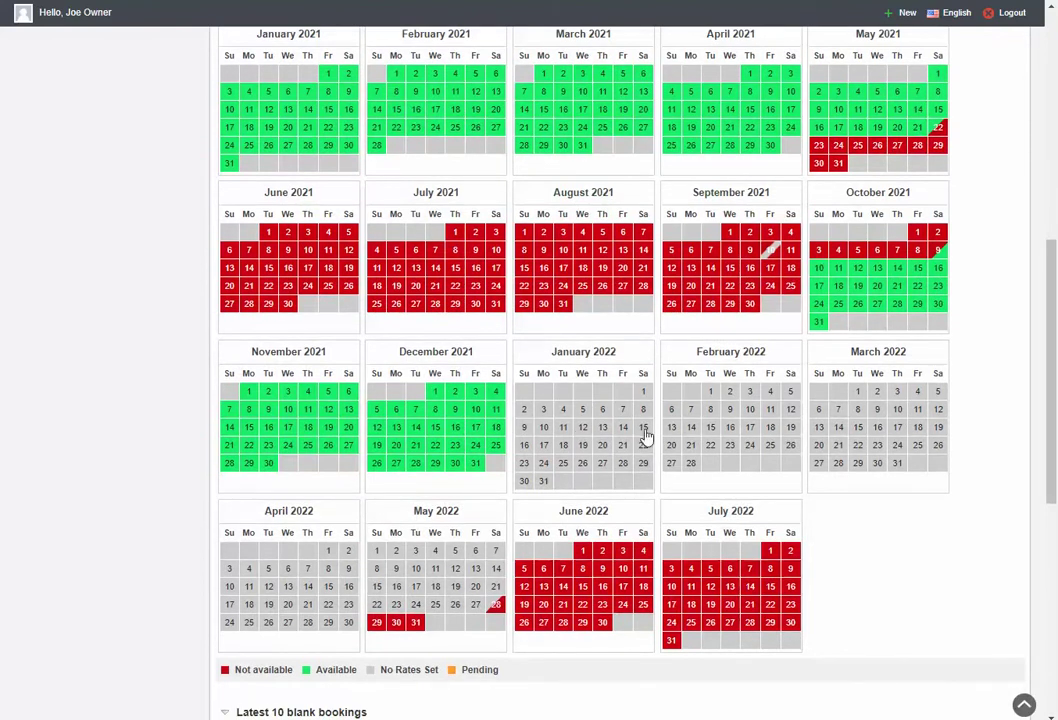
pyautogui.scroll(4, 583, 428)
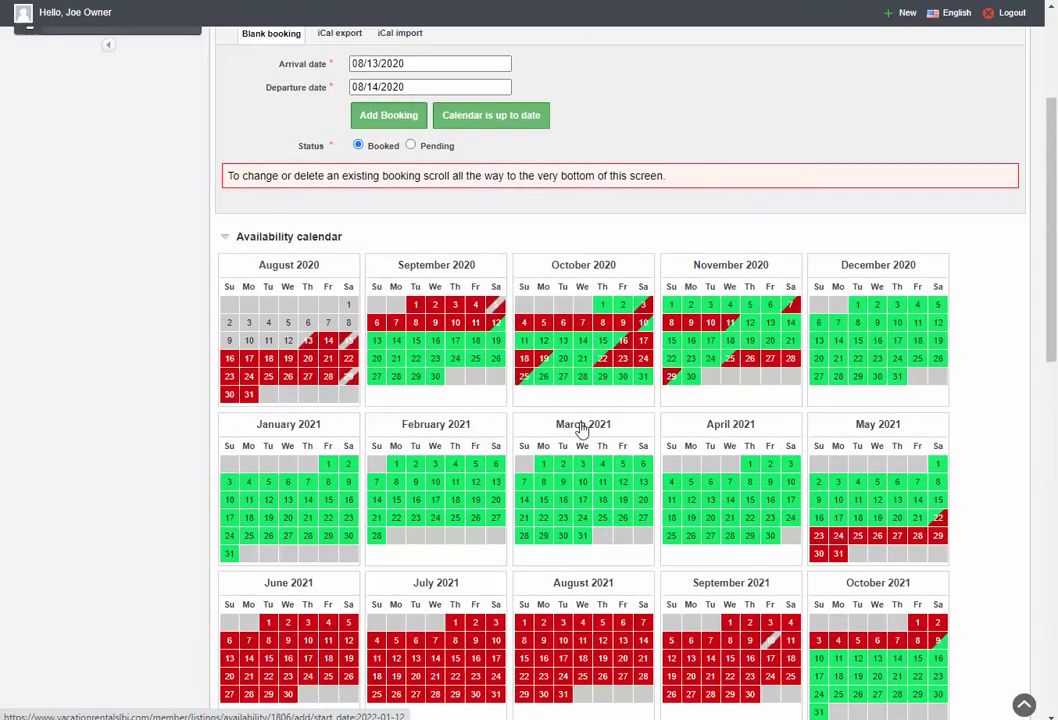
pyautogui.scroll(-2, 458, 249)
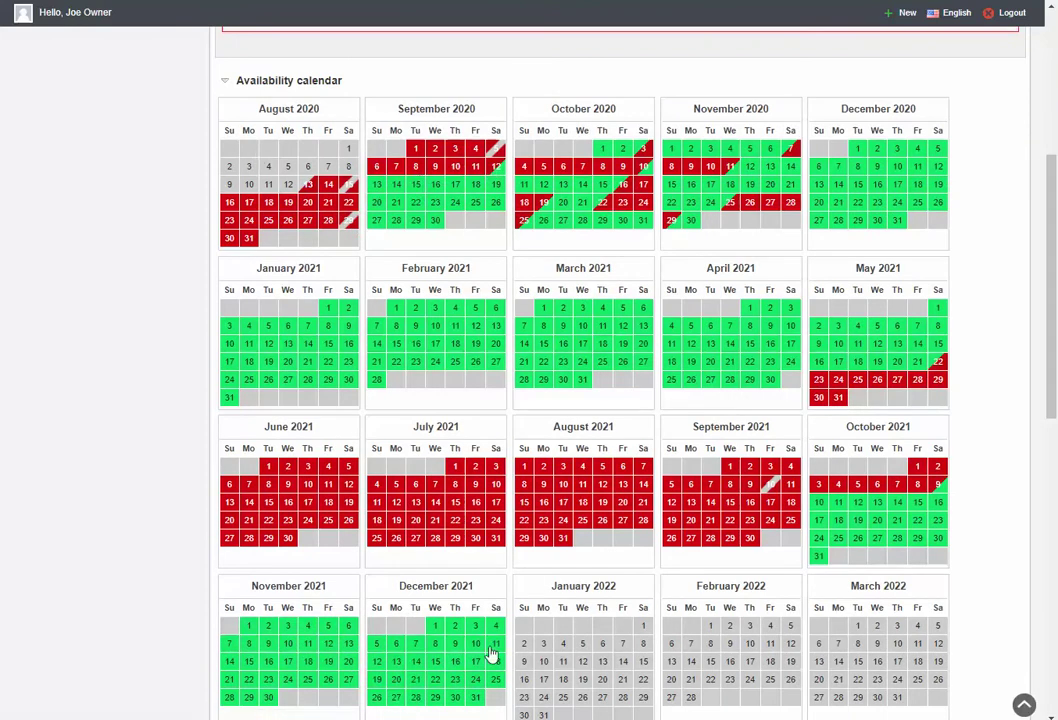
pyautogui.scroll(-2, 460, 480)
pyautogui.scroll(-5, 460, 480)
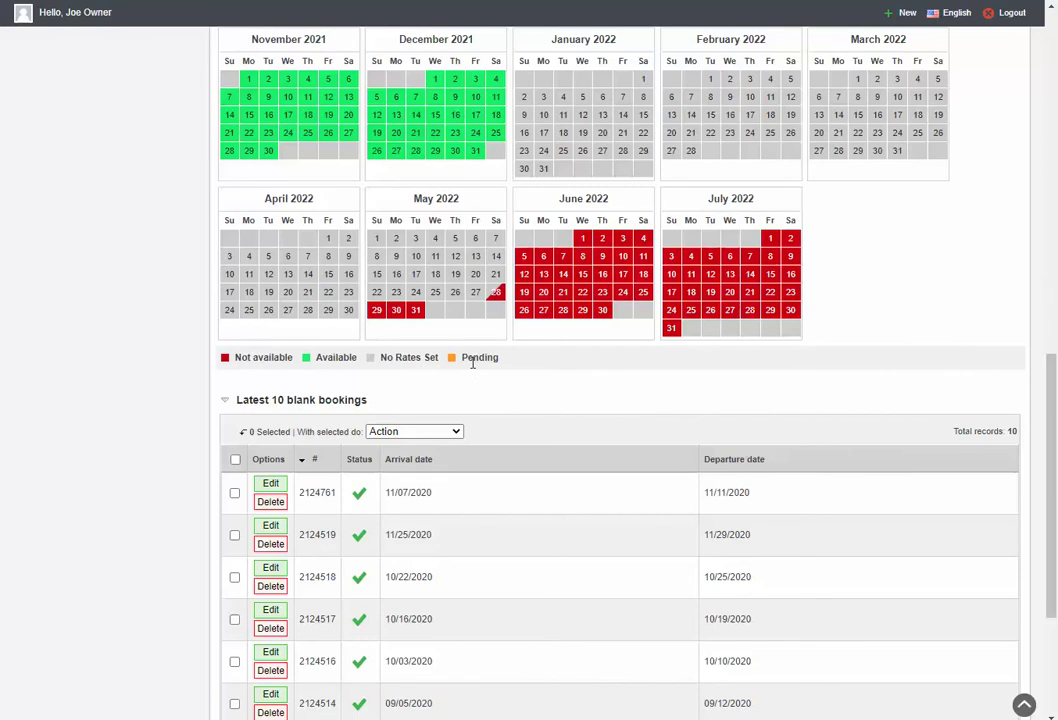
pyautogui.scroll(11, 472, 363)
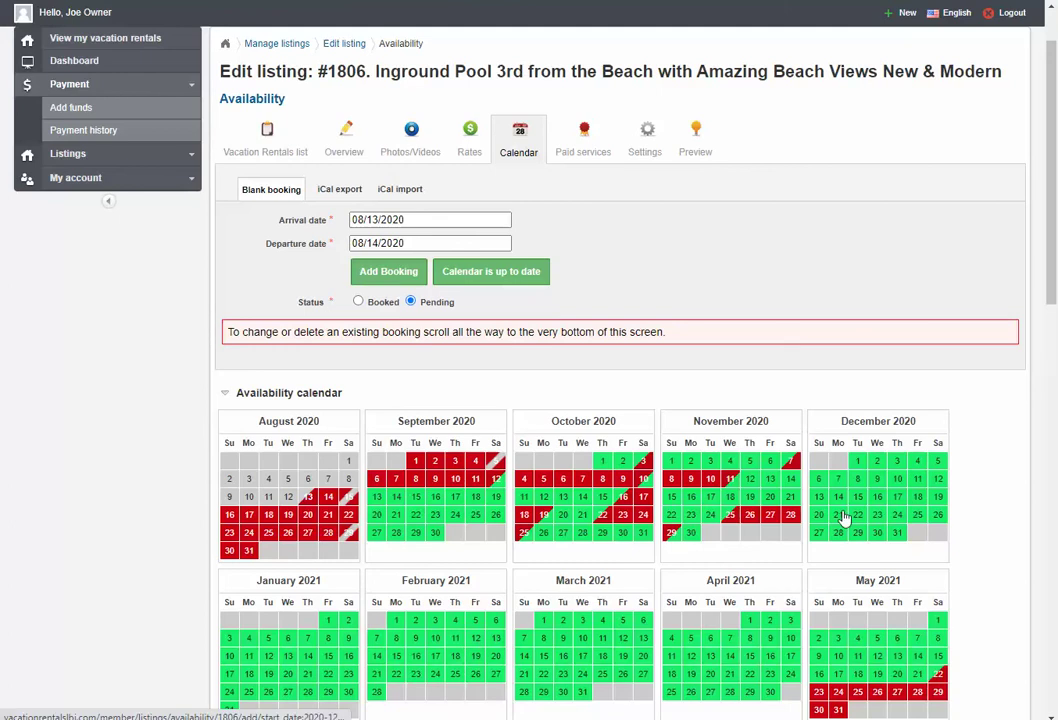
# Add a Pending booking for November 14–21, 2020 and check the calendar
pyautogui.click(791, 481)
pyautogui.click(790, 496)
pyautogui.click(399, 278)
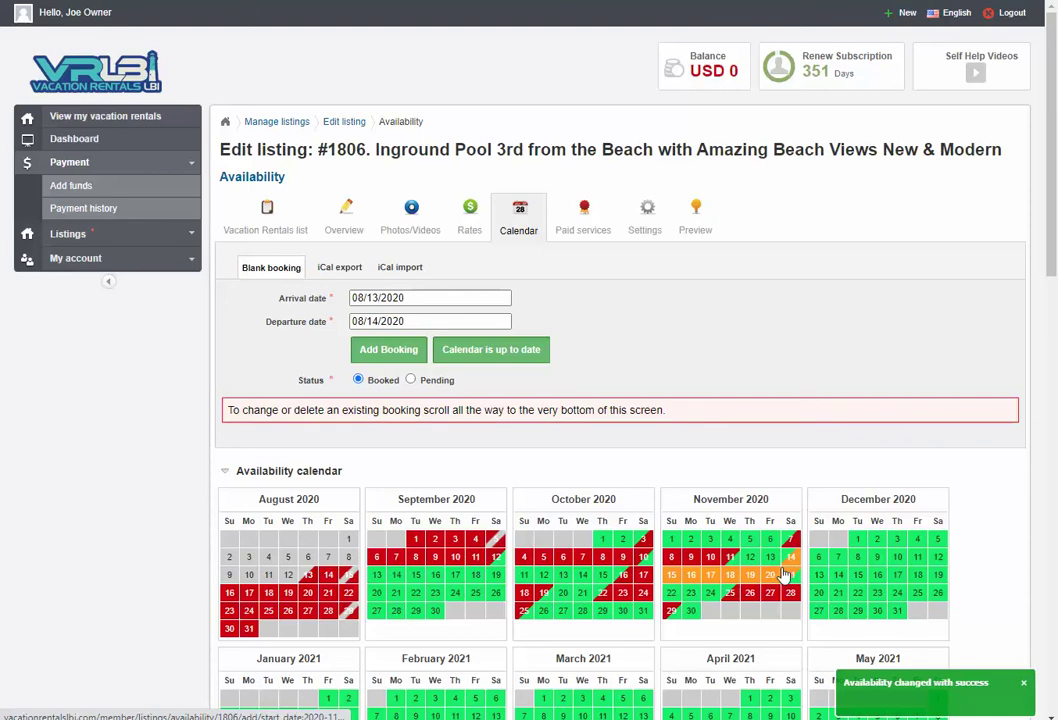
pyautogui.scroll(-8, 785, 576)
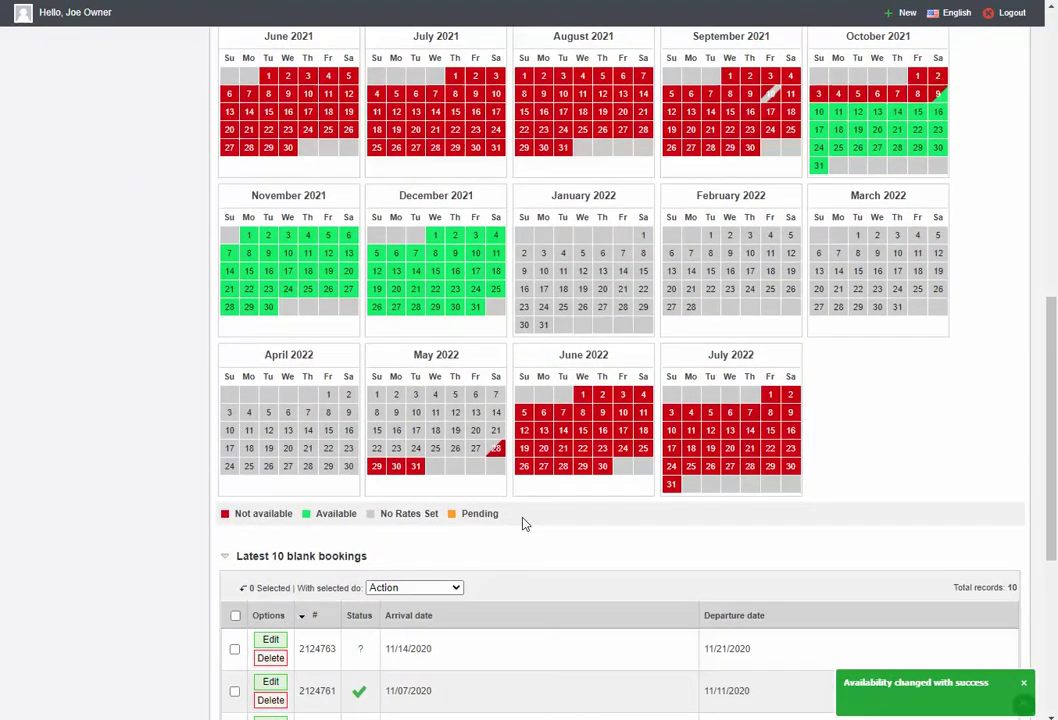
pyautogui.scroll(5, 525, 523)
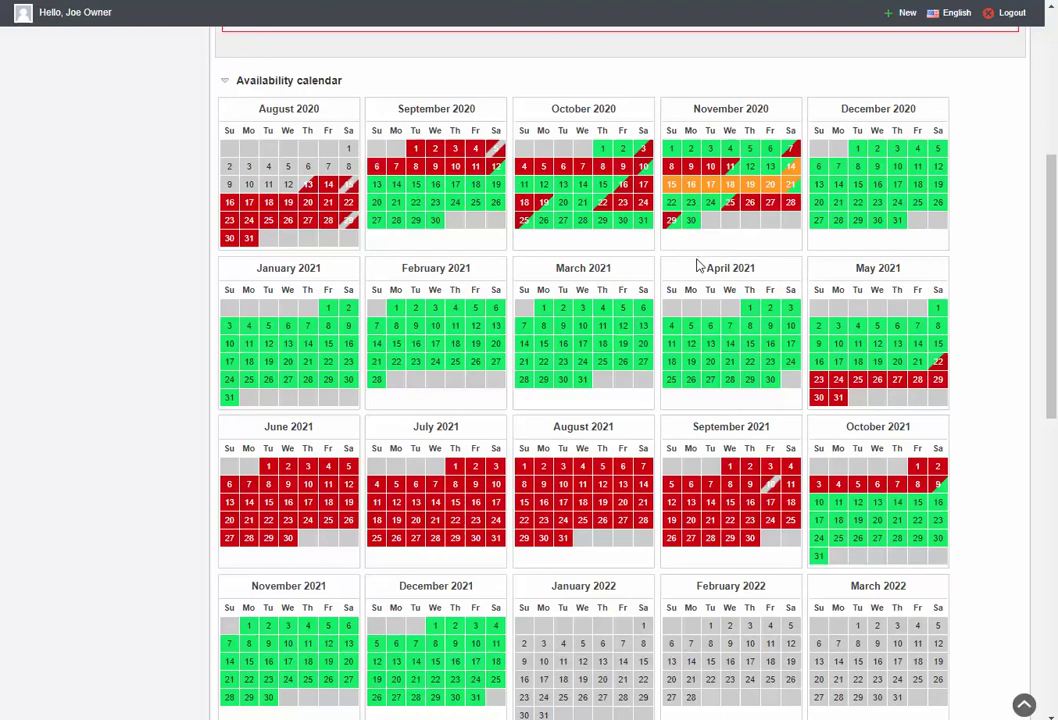
# Delete pending booking 2124763 from Latest 10 blank bookings and confirm
pyautogui.scroll(-6, 690, 290)
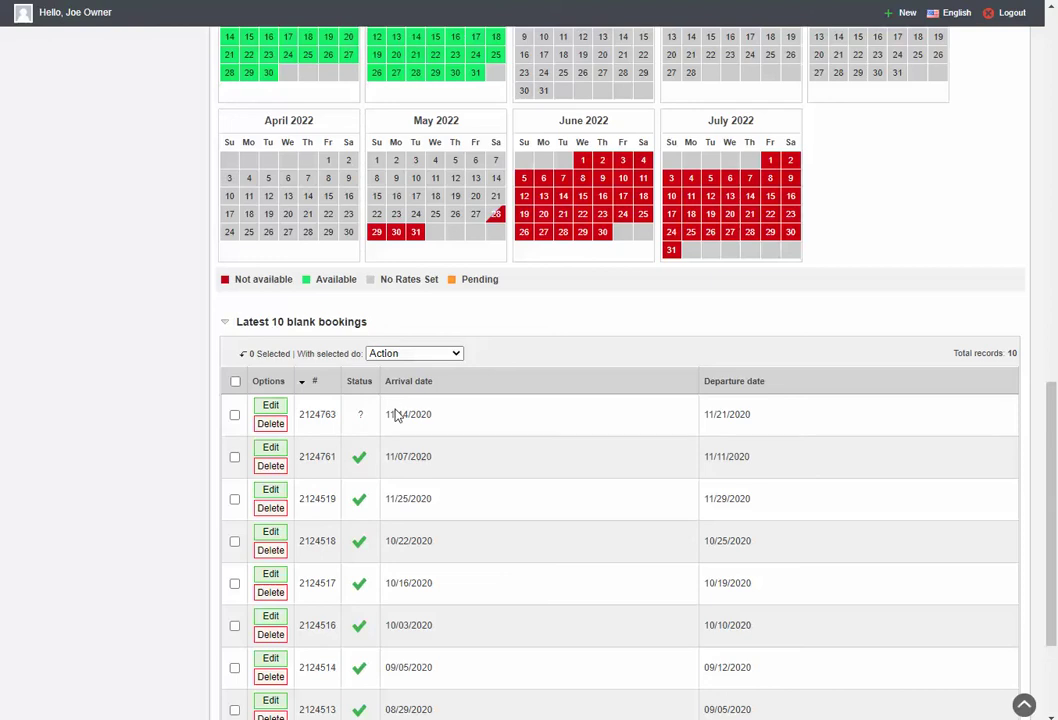
pyautogui.click(270, 424)
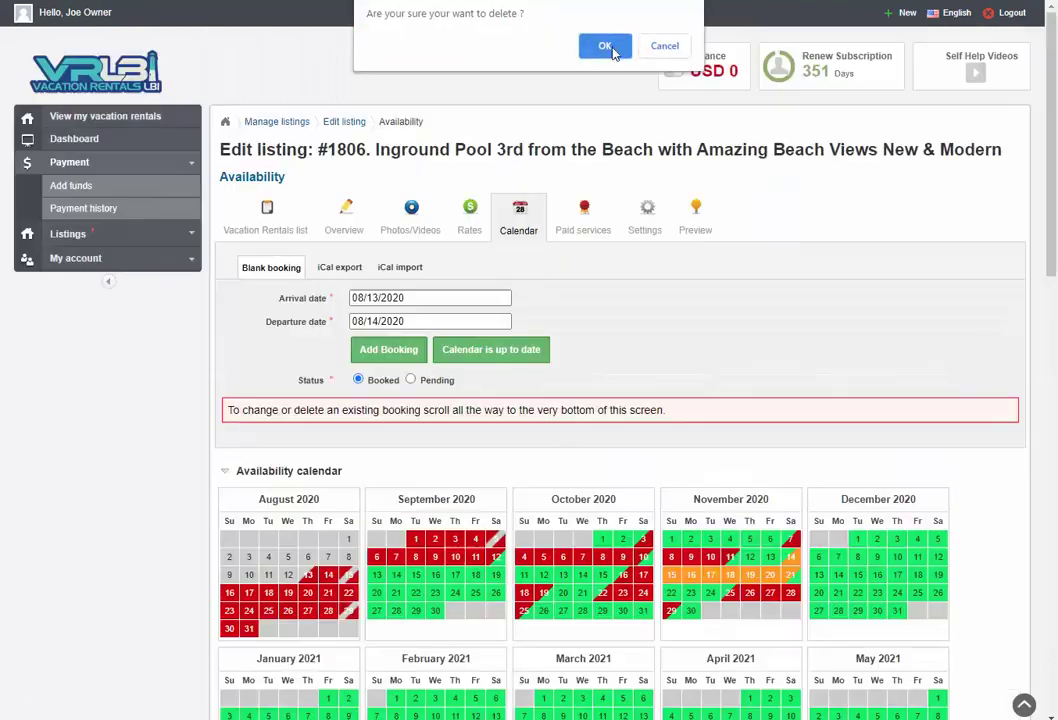
pyautogui.click(607, 47)
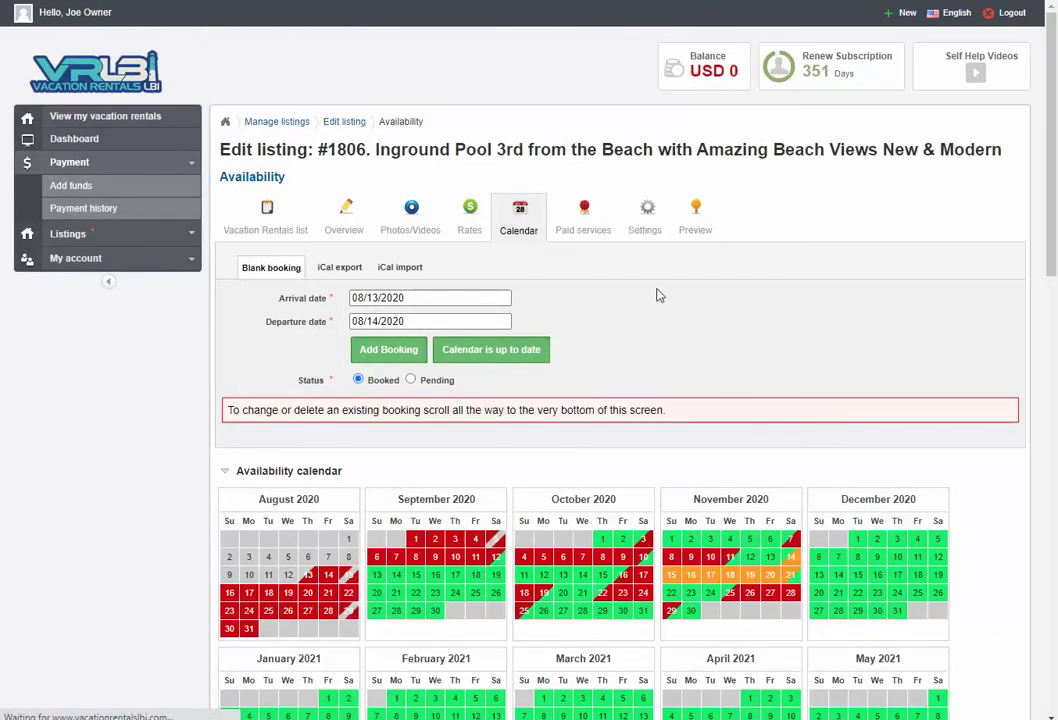
pyautogui.scroll(-12, 632, 293)
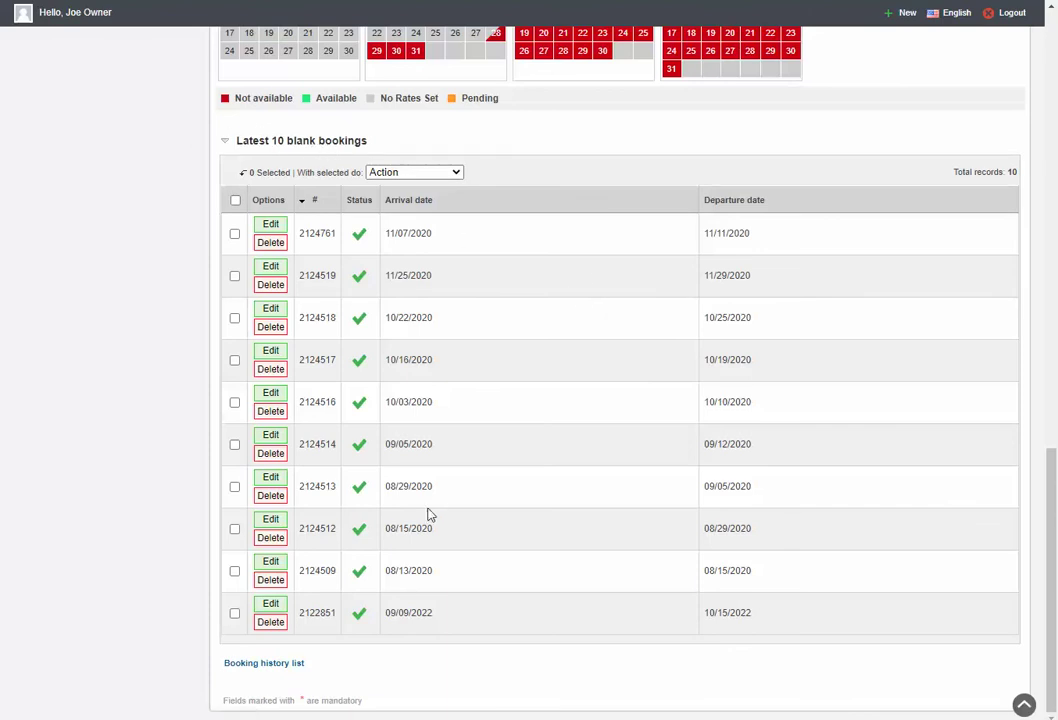
pyautogui.click(276, 674)
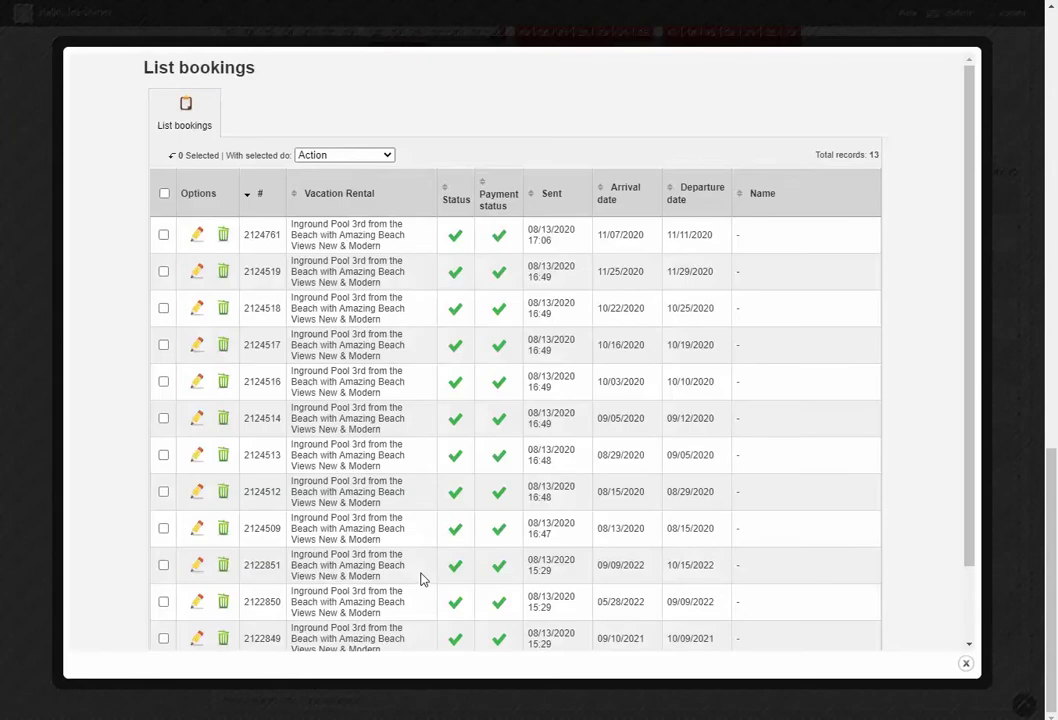
pyautogui.moveTo(971, 439); pyautogui.dragTo(924, 336)
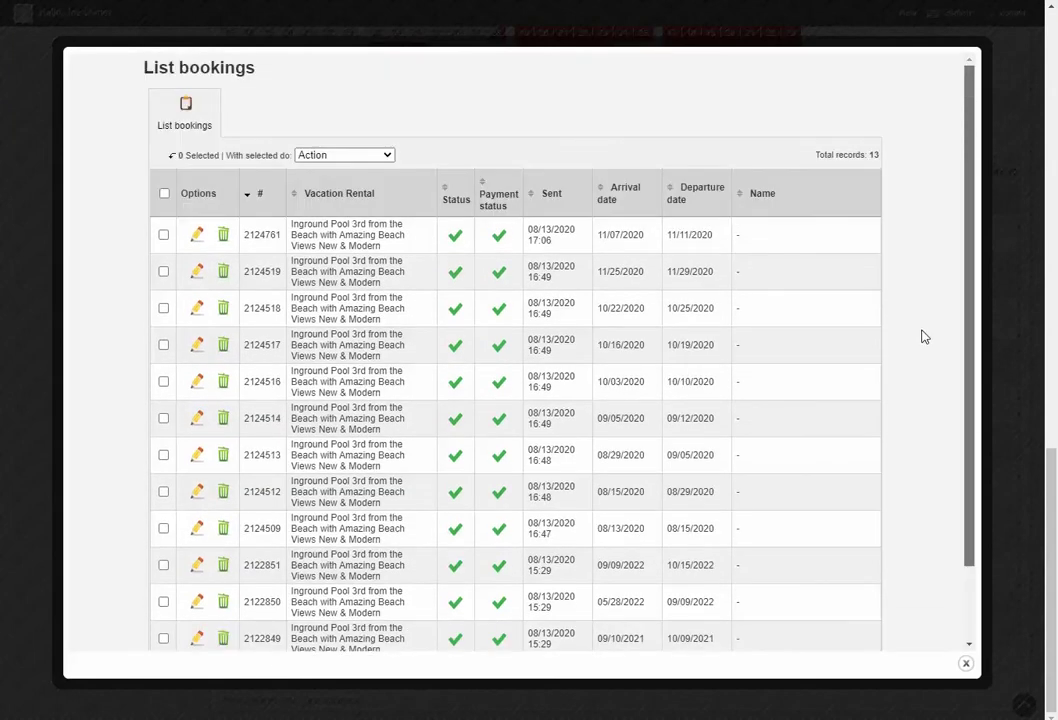
pyautogui.scroll(-2, 966, 553)
pyautogui.scroll(2, 940, 331)
pyautogui.scroll(-1, 798, 398)
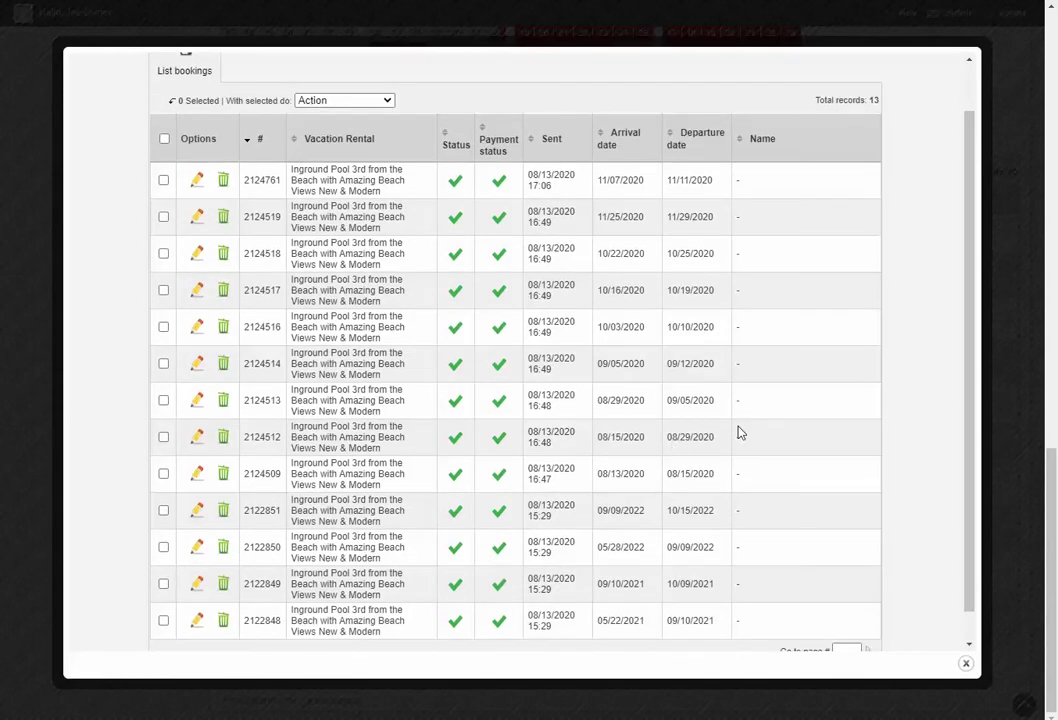
pyautogui.scroll(-1, 968, 470)
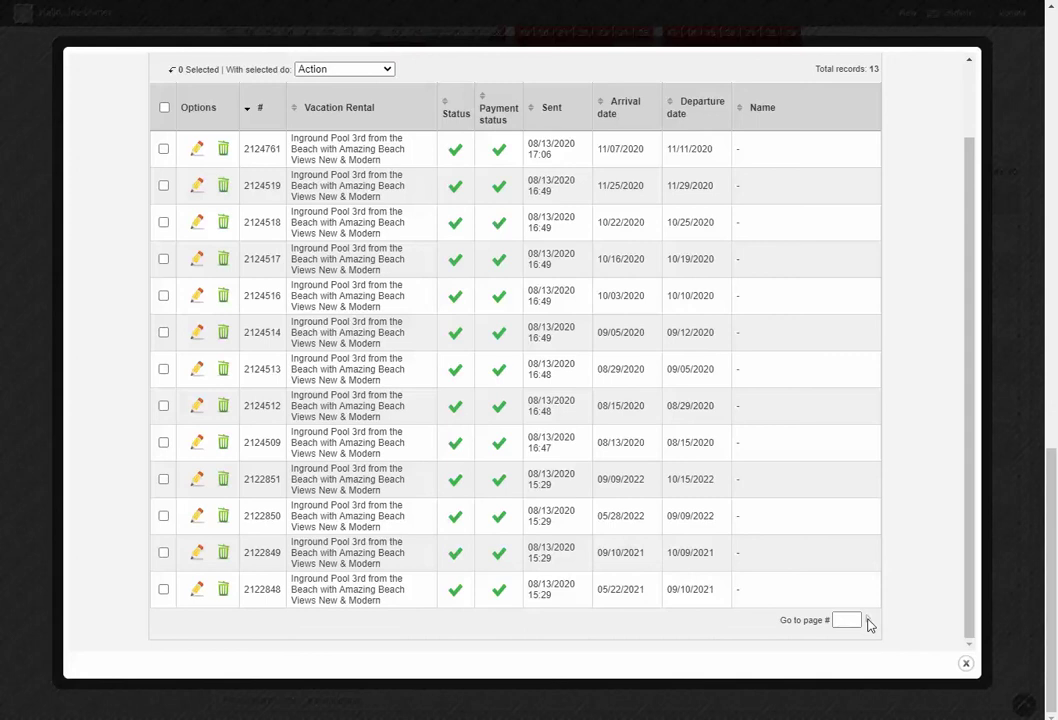
pyautogui.scroll(2, 933, 472)
pyautogui.scroll(-2, 962, 610)
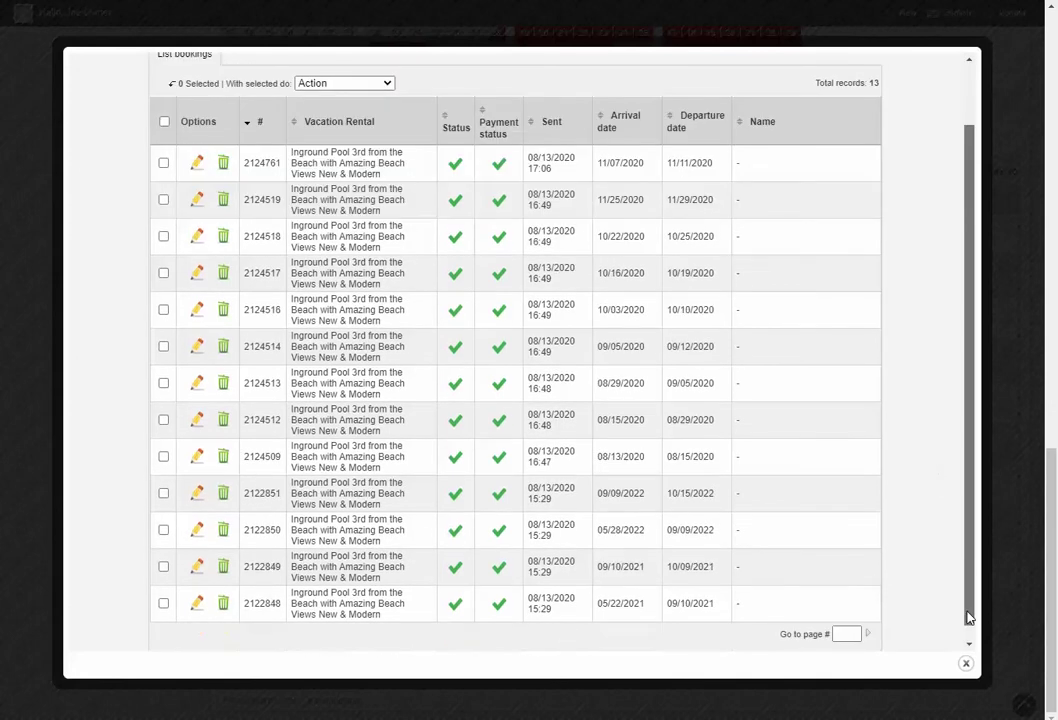
pyautogui.scroll(2, 818, 153)
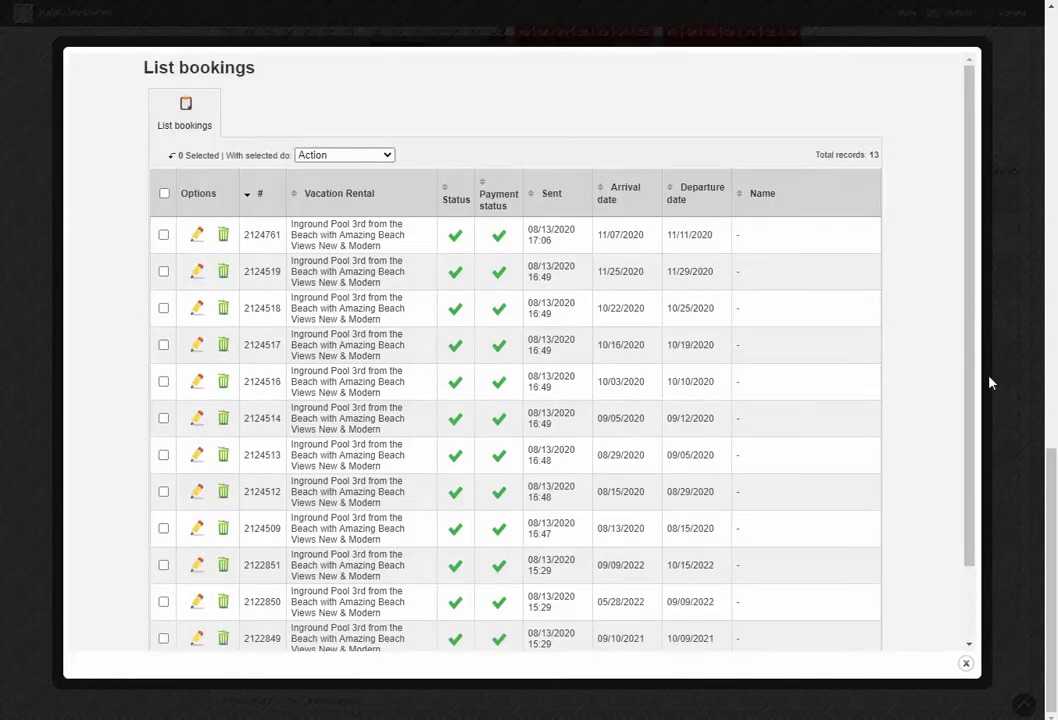
pyautogui.scroll(-3, 968, 455)
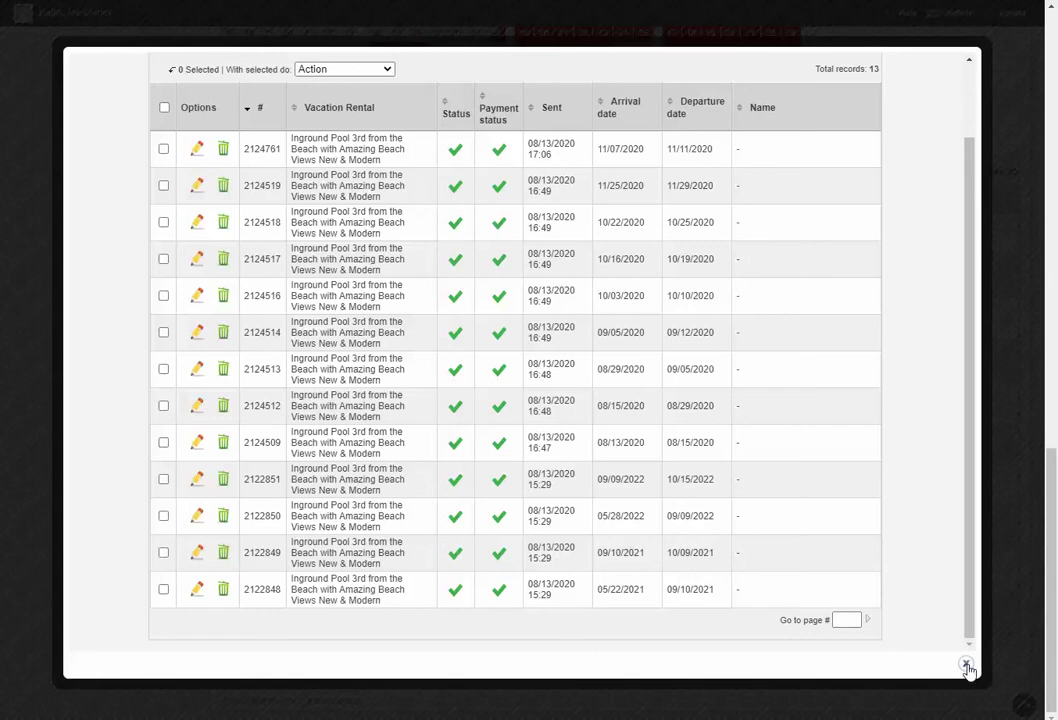
pyautogui.click(966, 665)
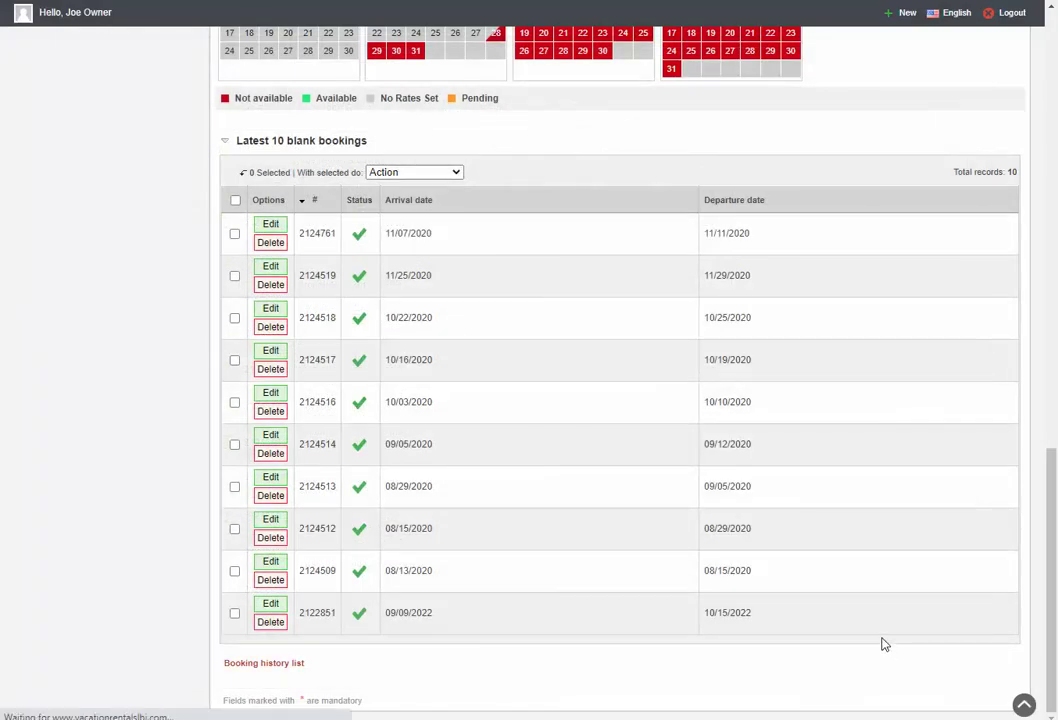
pyautogui.scroll(-2, 883, 645)
pyautogui.scroll(3, 883, 645)
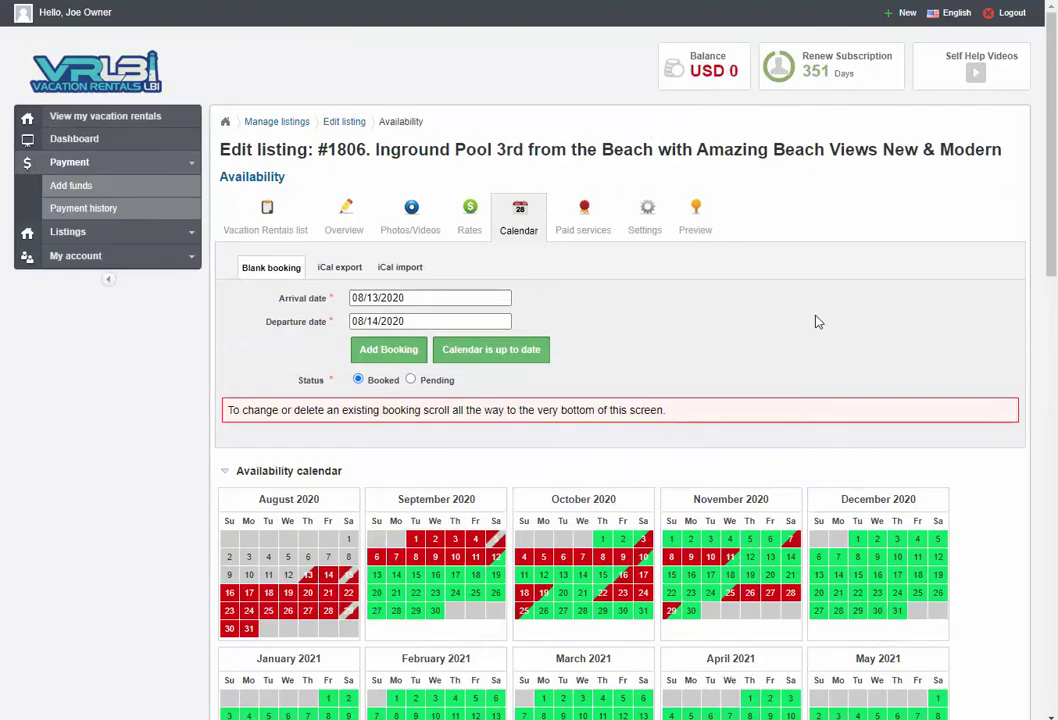